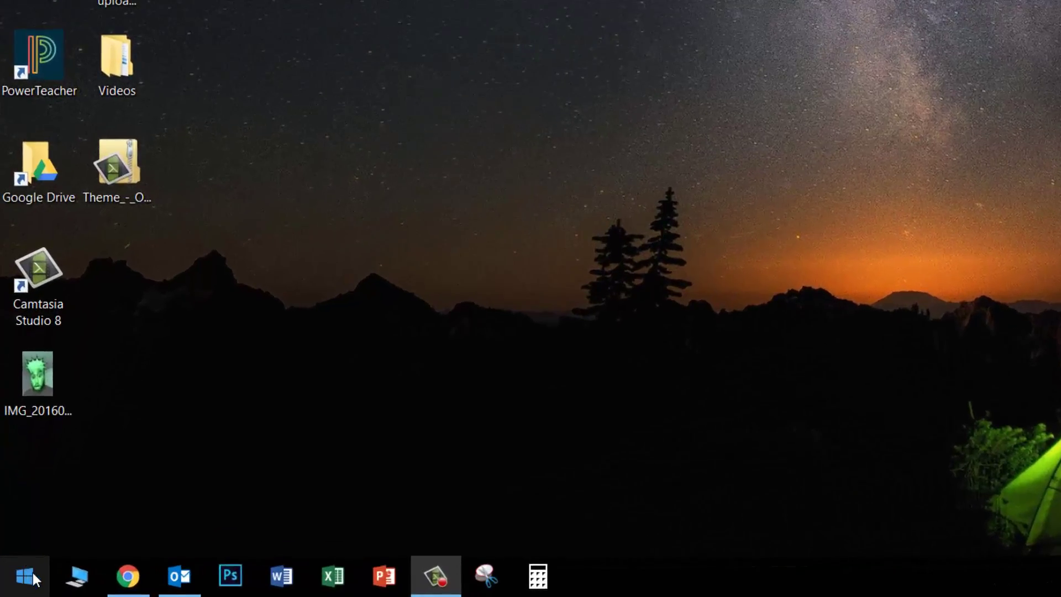
Search Start for 'bridge' and pin Adobe Bridge CC (64bit) to the taskbar.
left_click(23, 580)
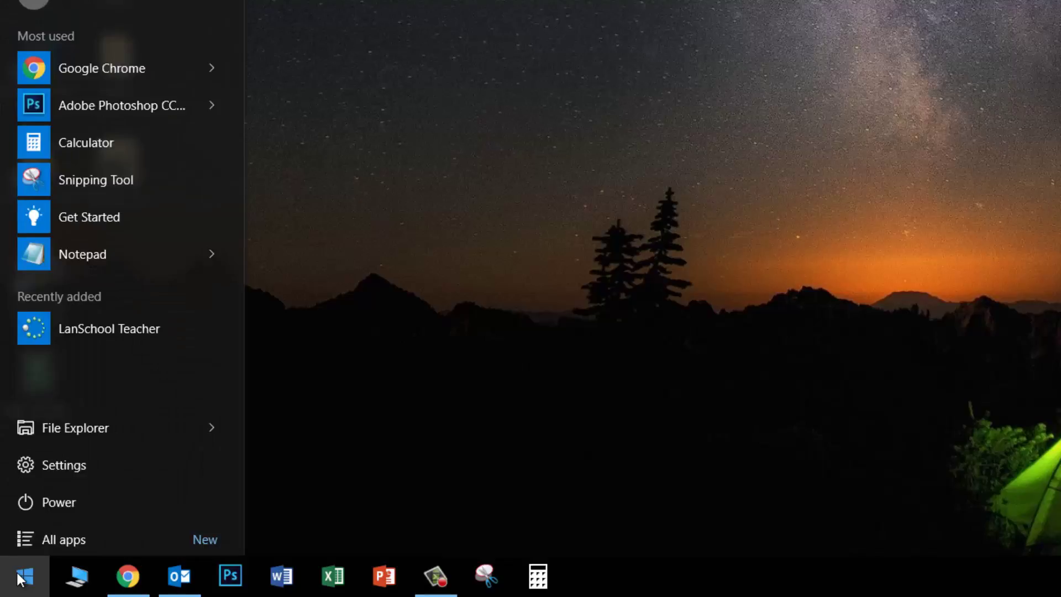
type("bridge")
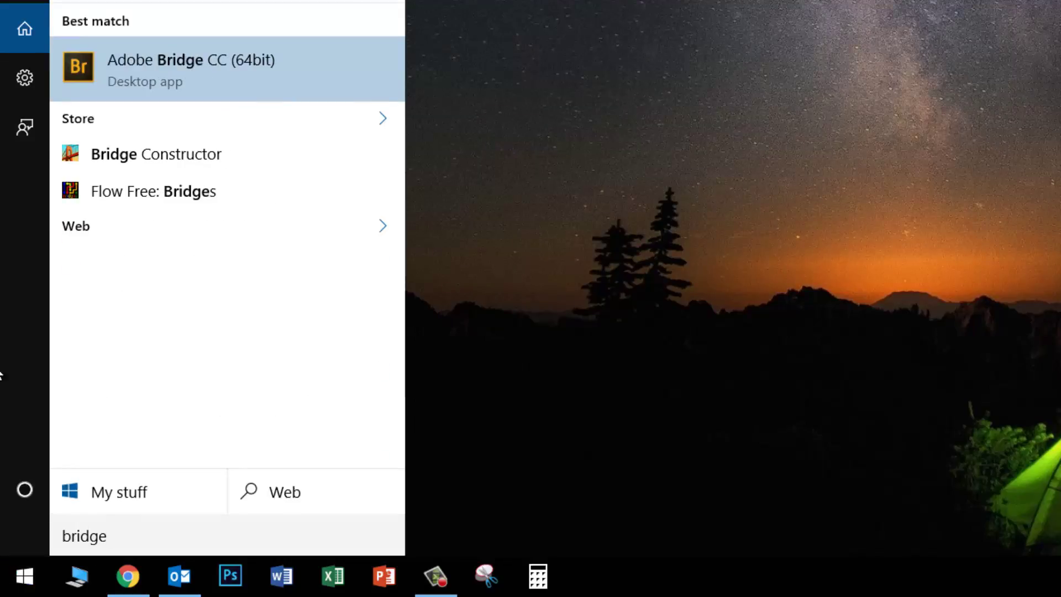
right_click(314, 68)
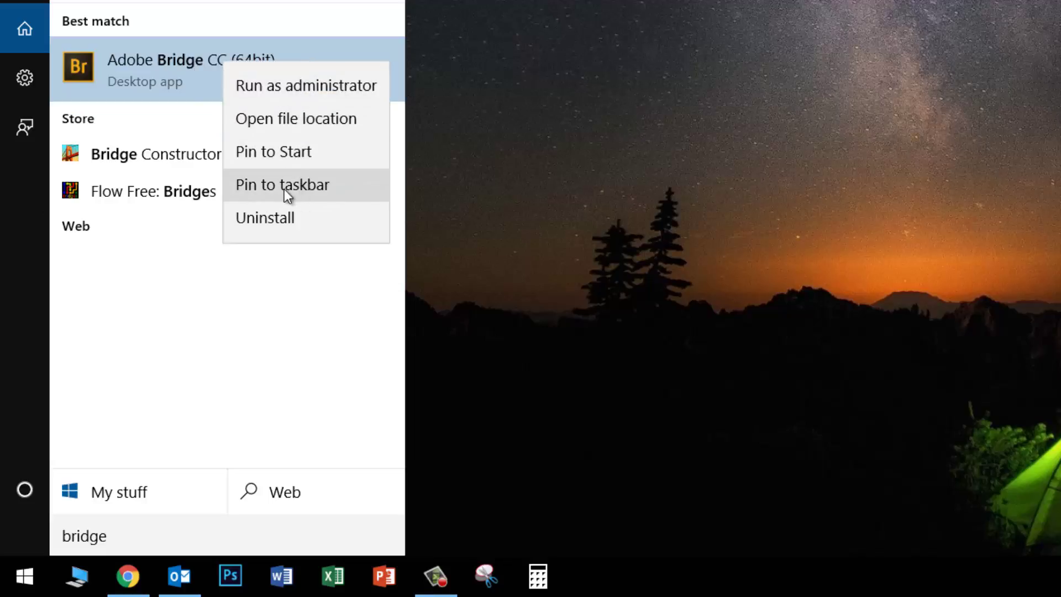
left_click(341, 184)
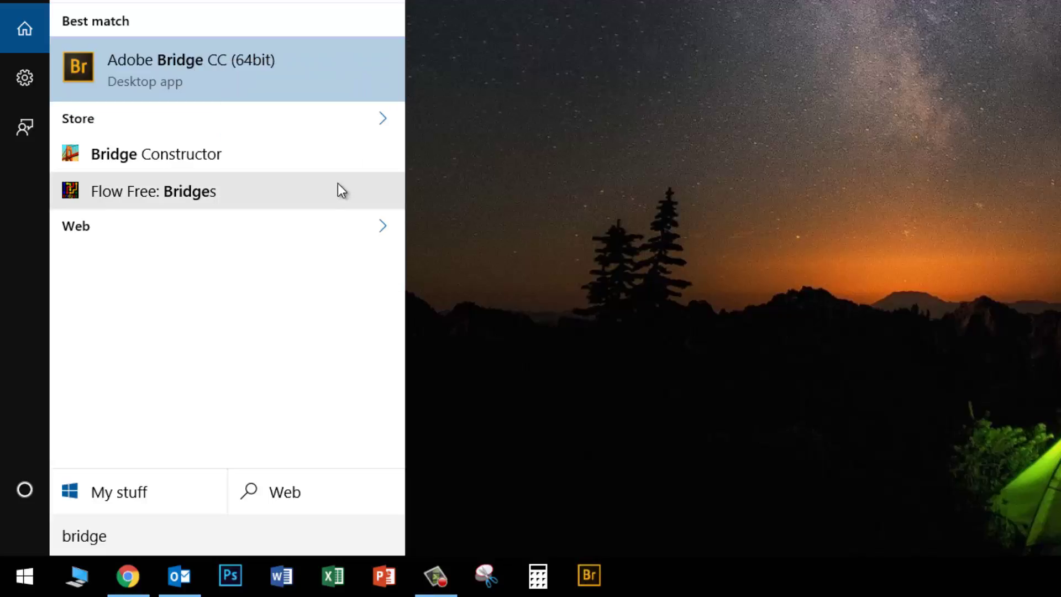
left_click(433, 204)
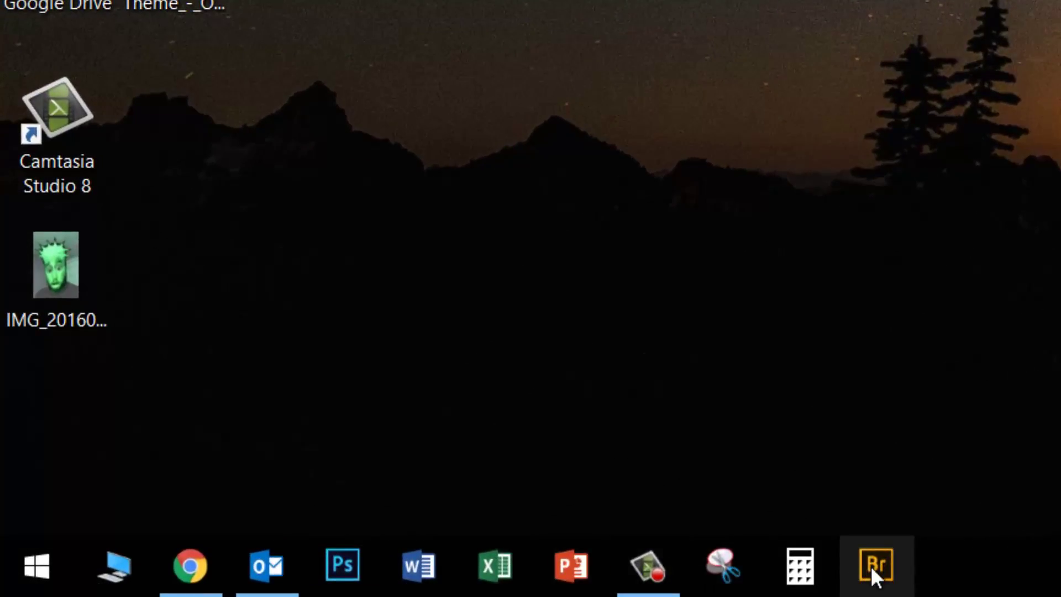
Move the Bridge taskbar icon beside Photoshop, launch Bridge, and open Edit > Preferences.
left_click_drag(871, 573, 402, 575)
left_click(414, 562)
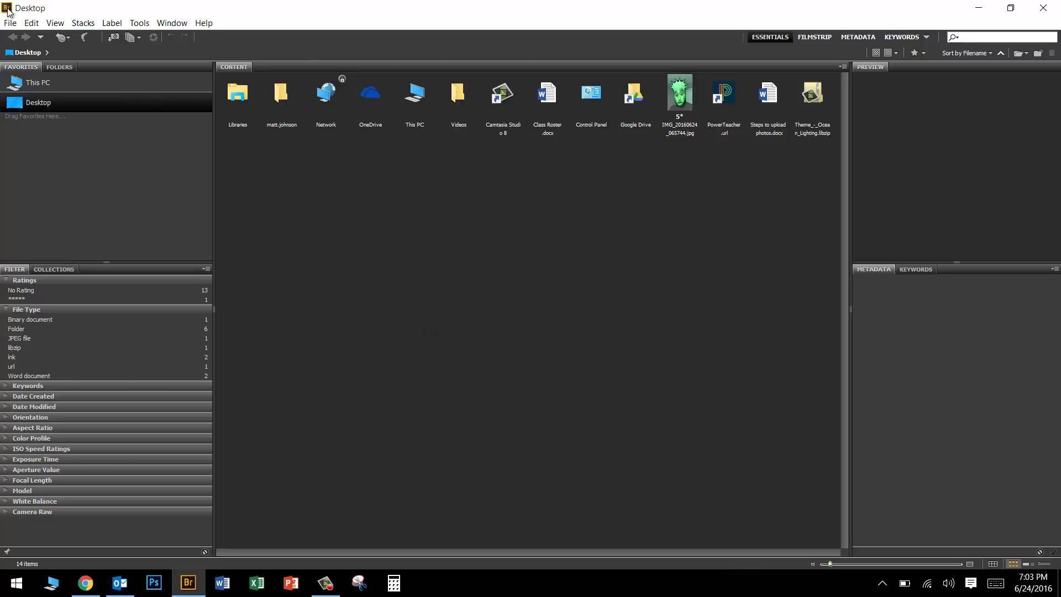
left_click(32, 24)
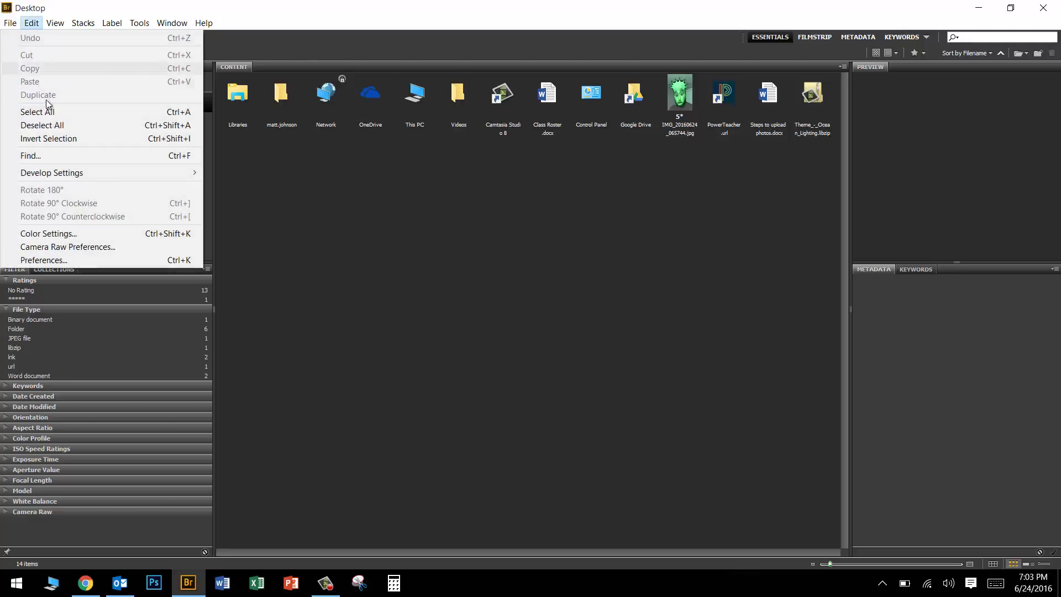
left_click(80, 260)
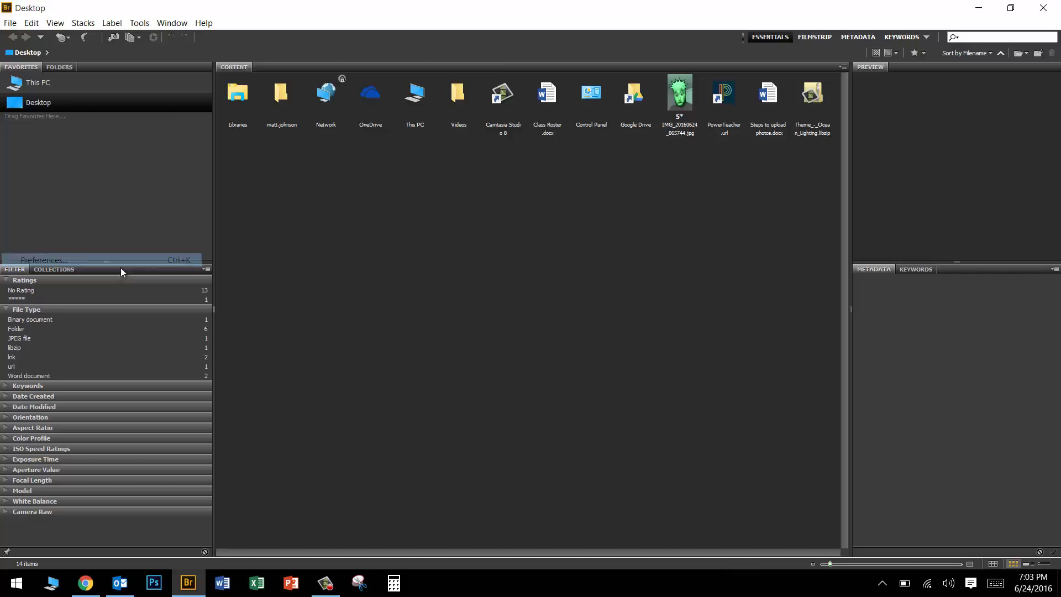
Brighten the interface slightly and try the System and Crystal accent colours.
left_click_drag(250, 55, 227, 138)
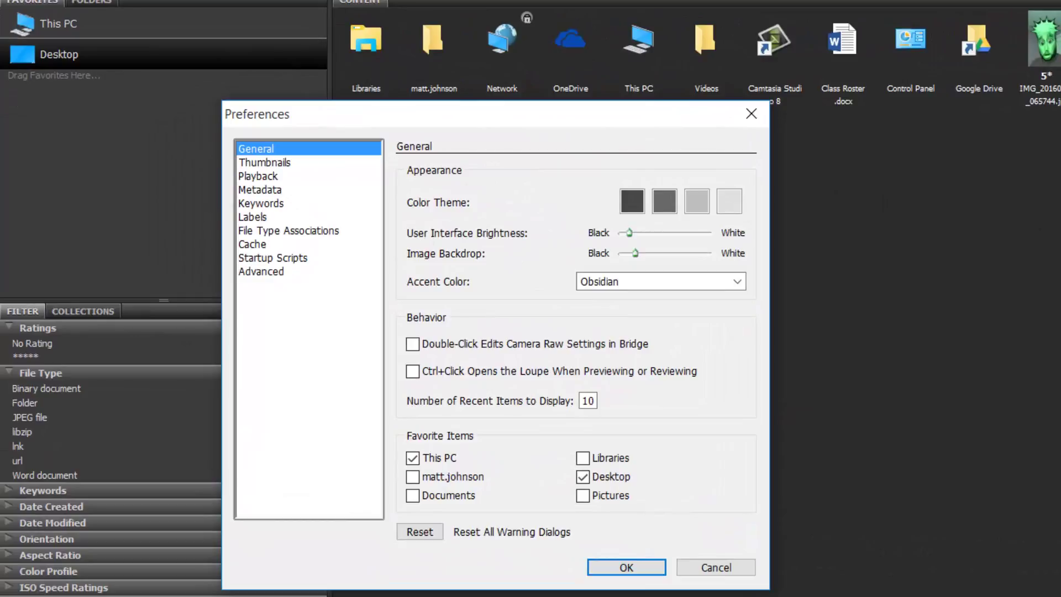
left_click_drag(631, 231, 634, 255)
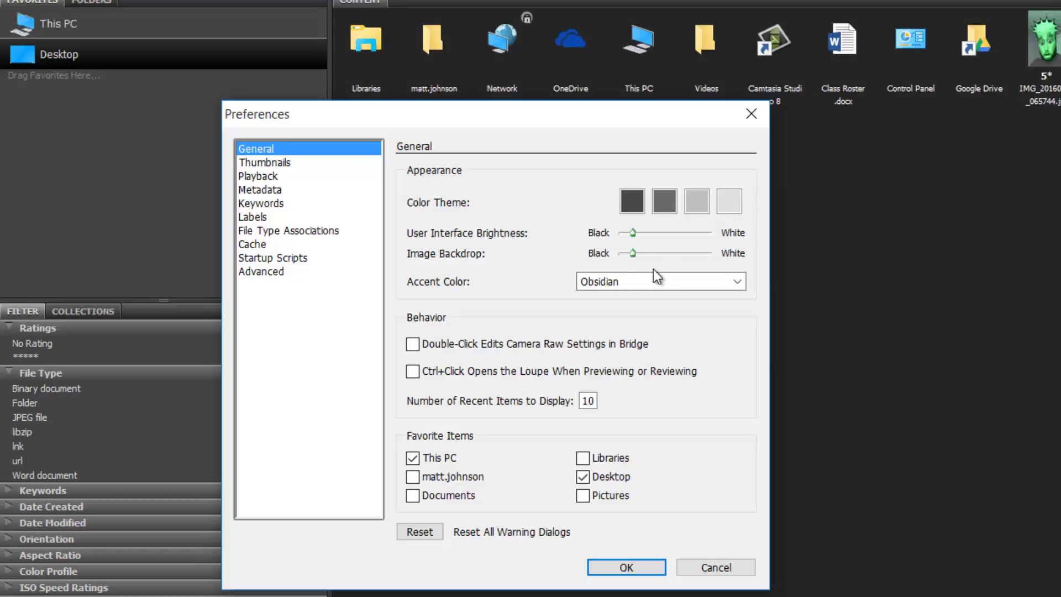
left_click(641, 278)
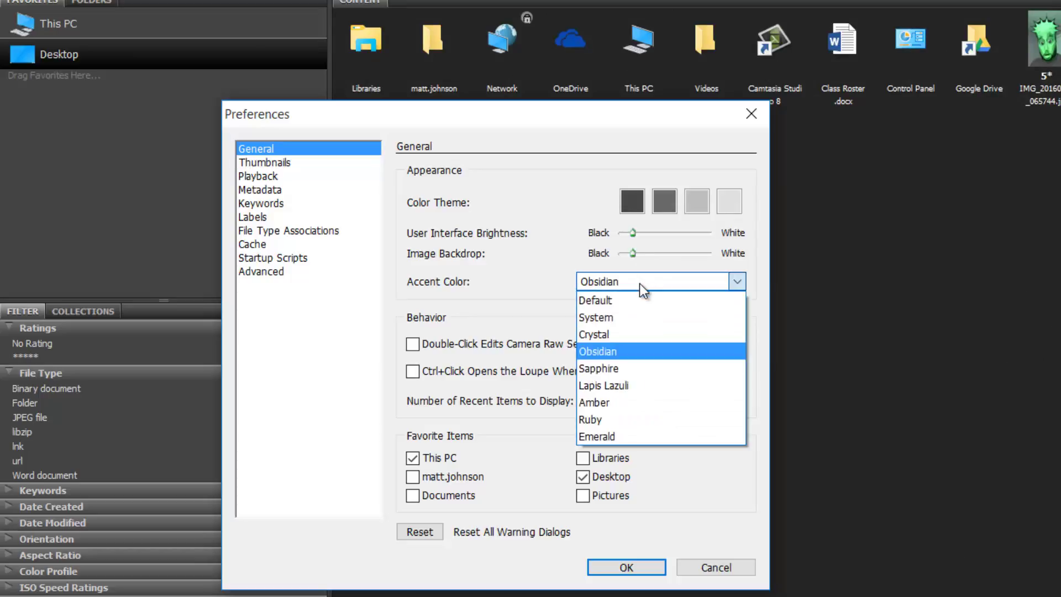
left_click(624, 314)
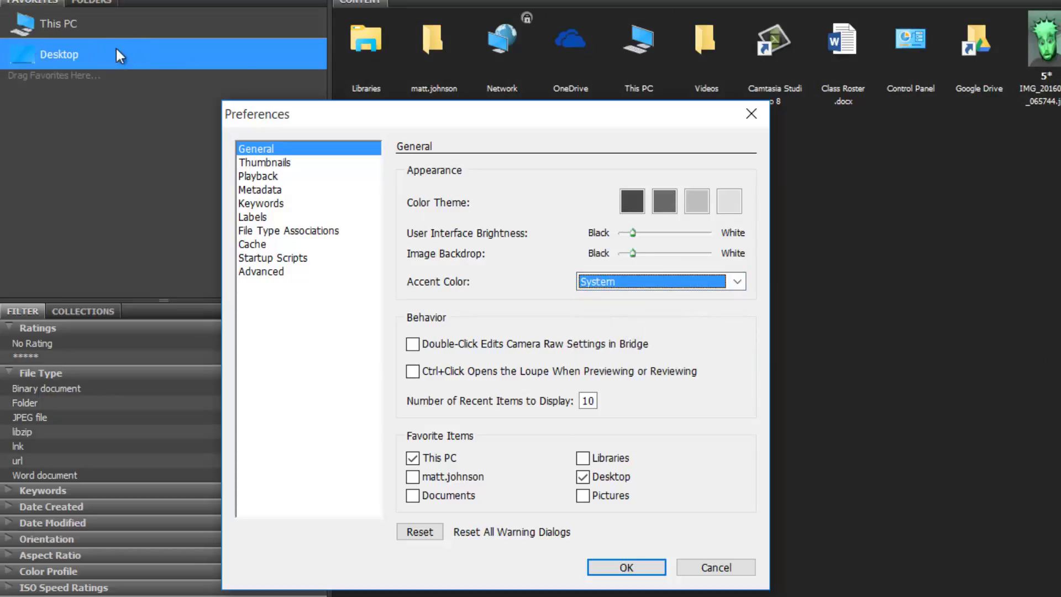
left_click(610, 286)
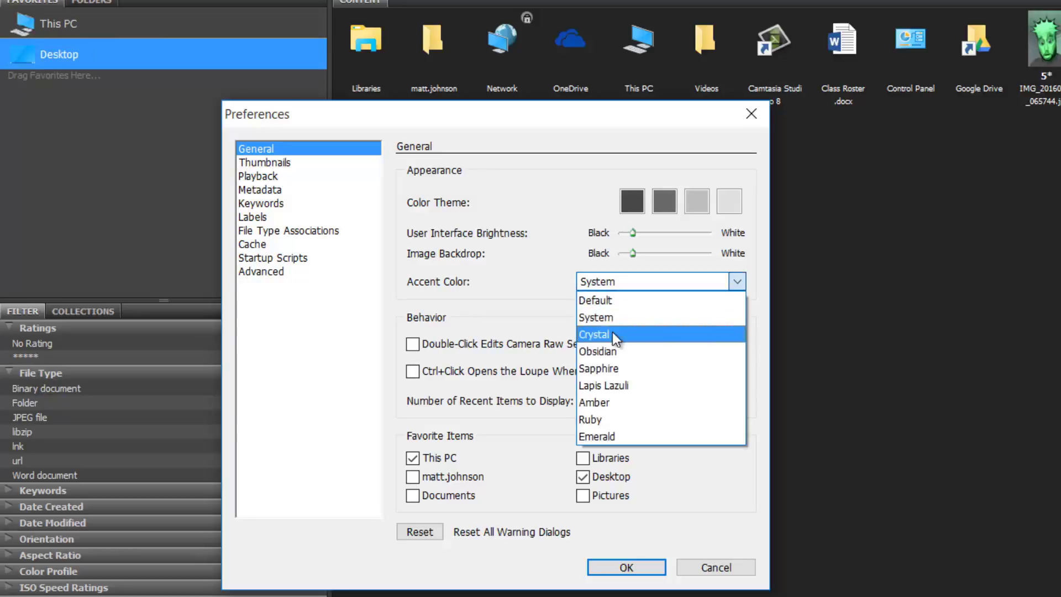
left_click(612, 331)
Try the Obsidian and Sapphire accent colours, then settle on Ruby.
left_click(616, 279)
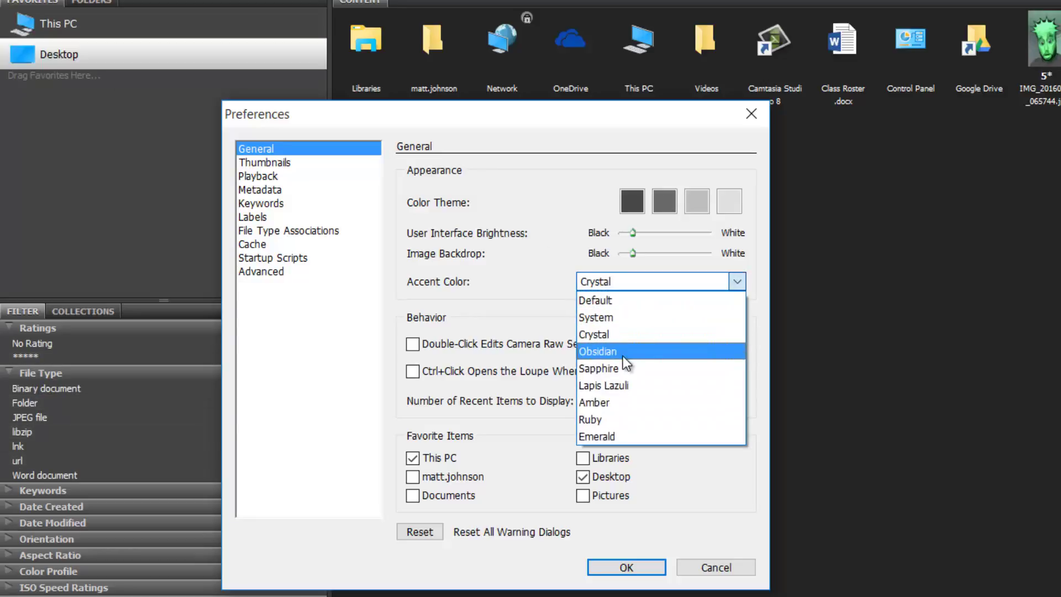
left_click(622, 353)
left_click(629, 286)
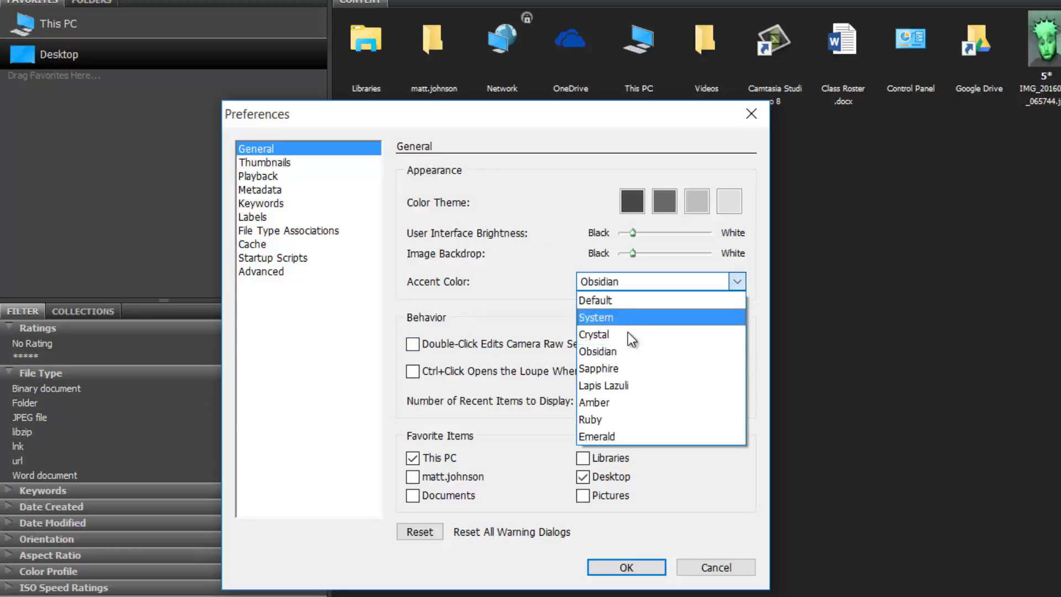
left_click(630, 370)
left_click(631, 286)
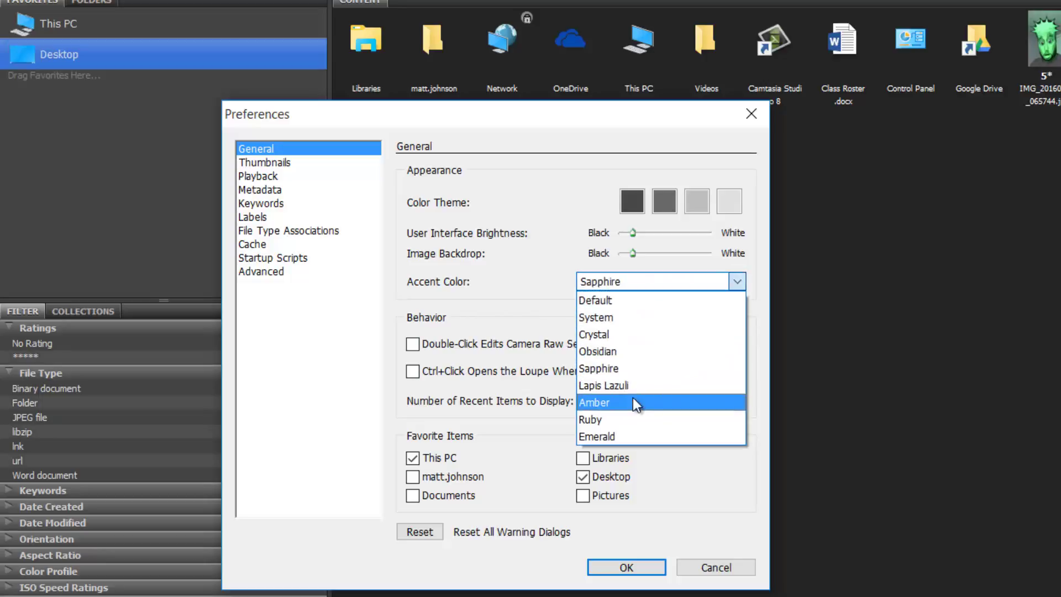
left_click(631, 416)
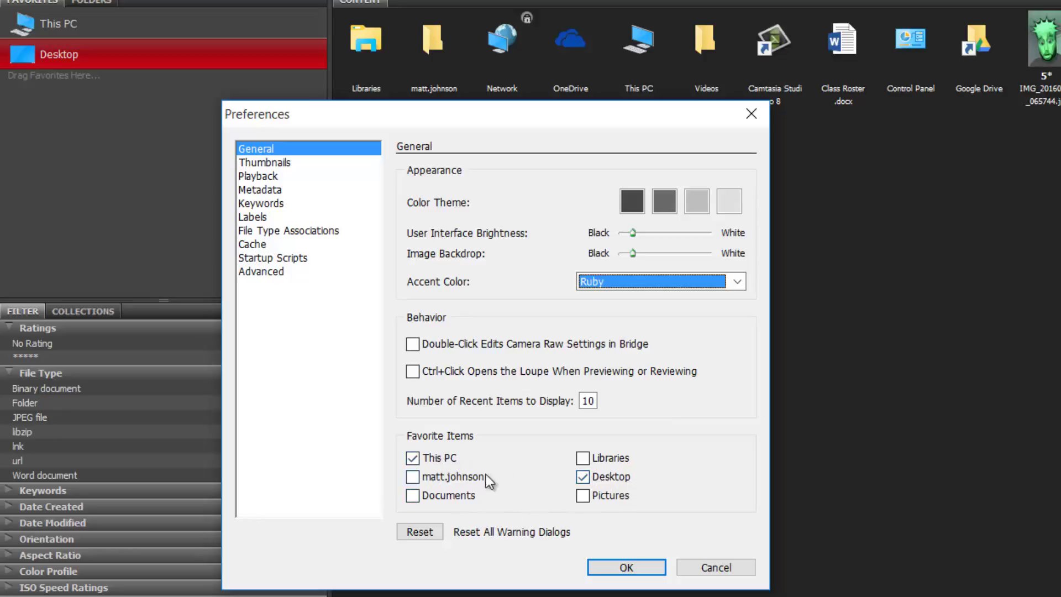
In Labels preferences, leave Require the Control Key unchecked and confirm the preferences with OK.
left_click(279, 216)
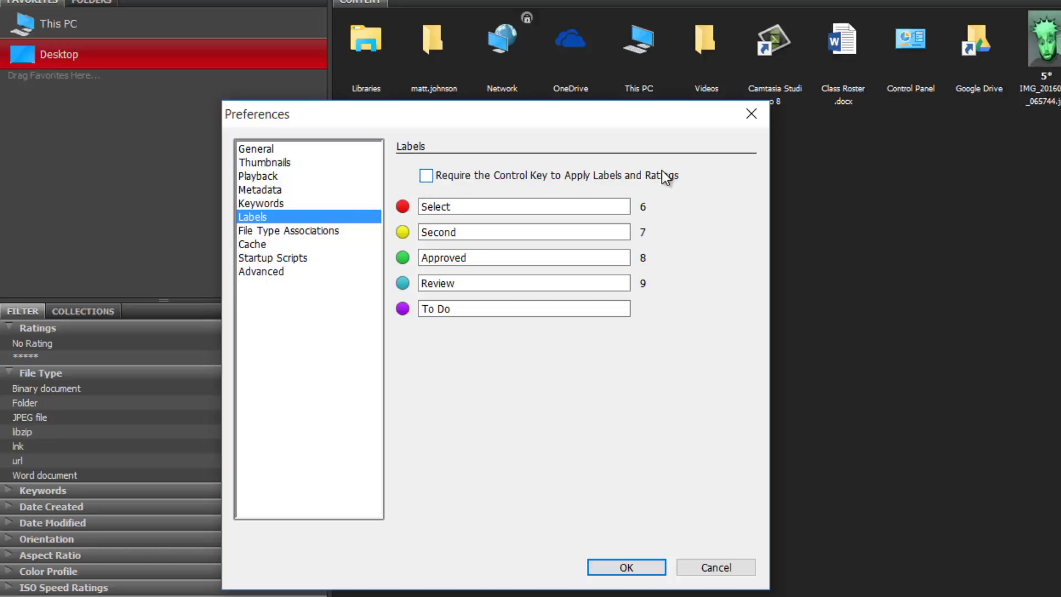
left_click(466, 173)
left_click(454, 176)
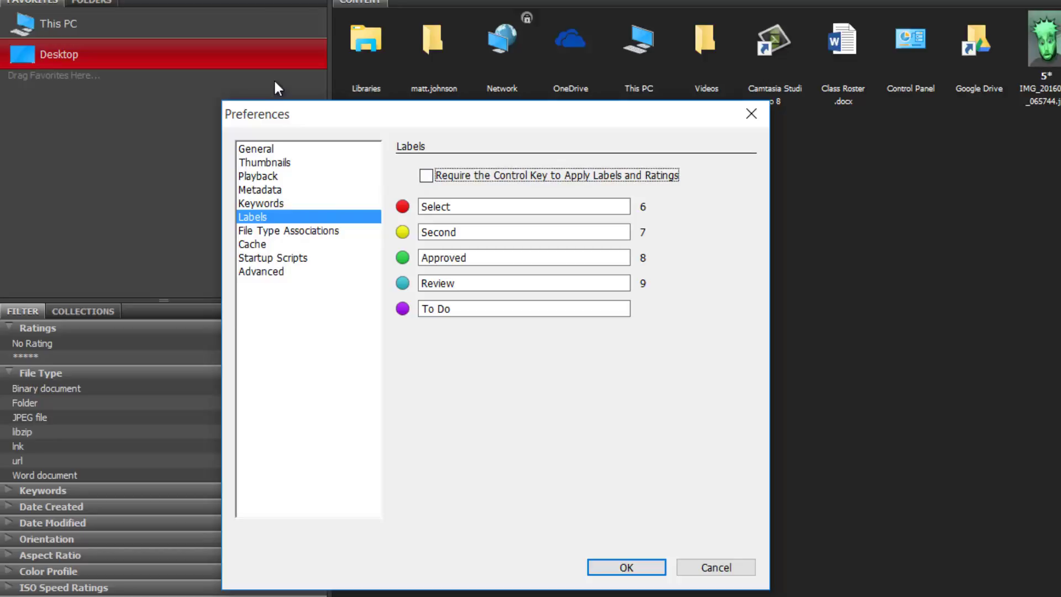
left_click(634, 571)
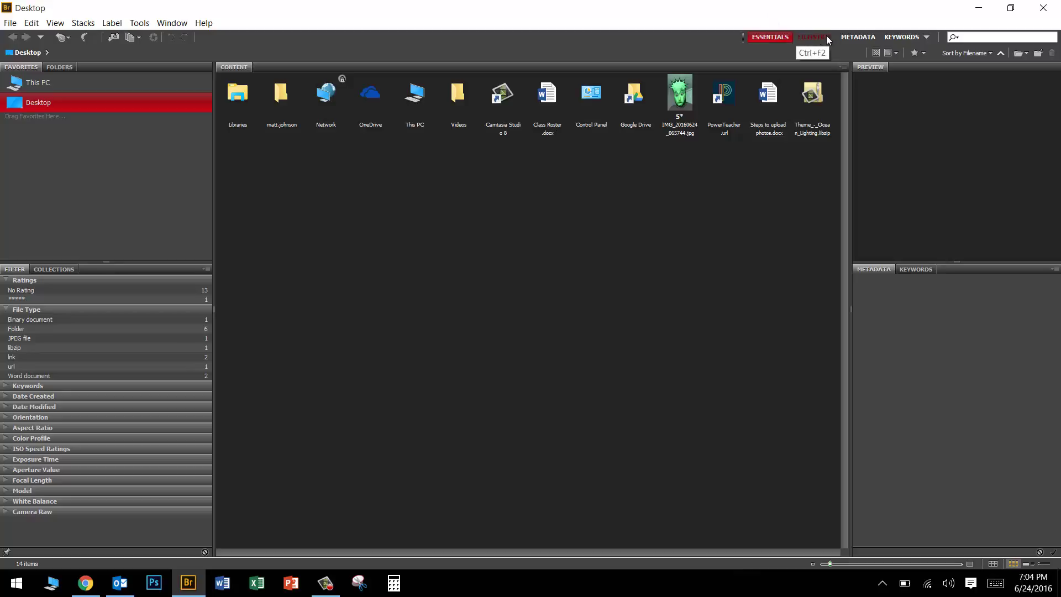
left_click(855, 38)
left_click(906, 38)
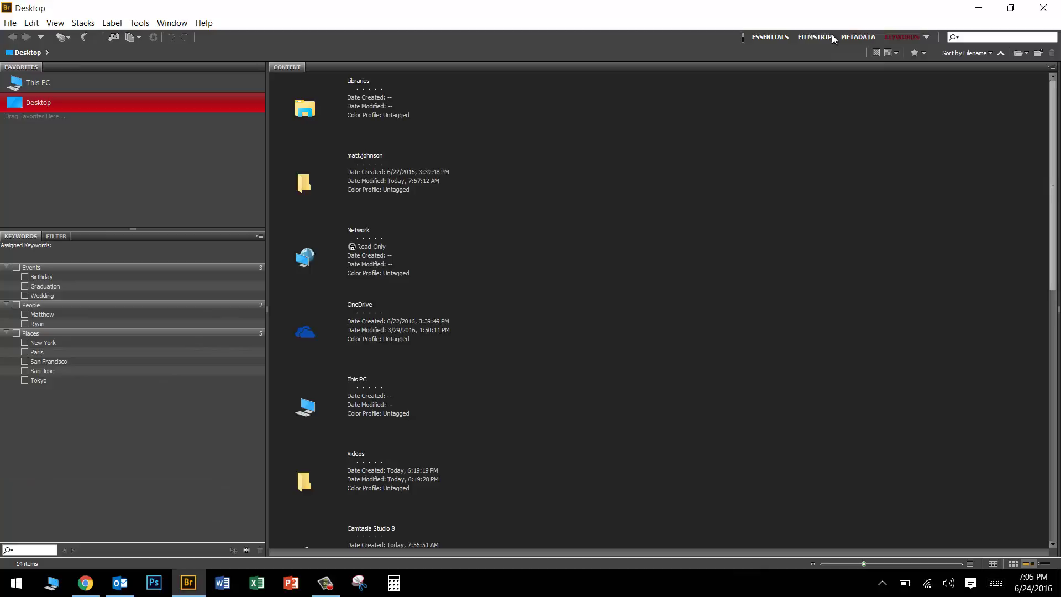
left_click(784, 37)
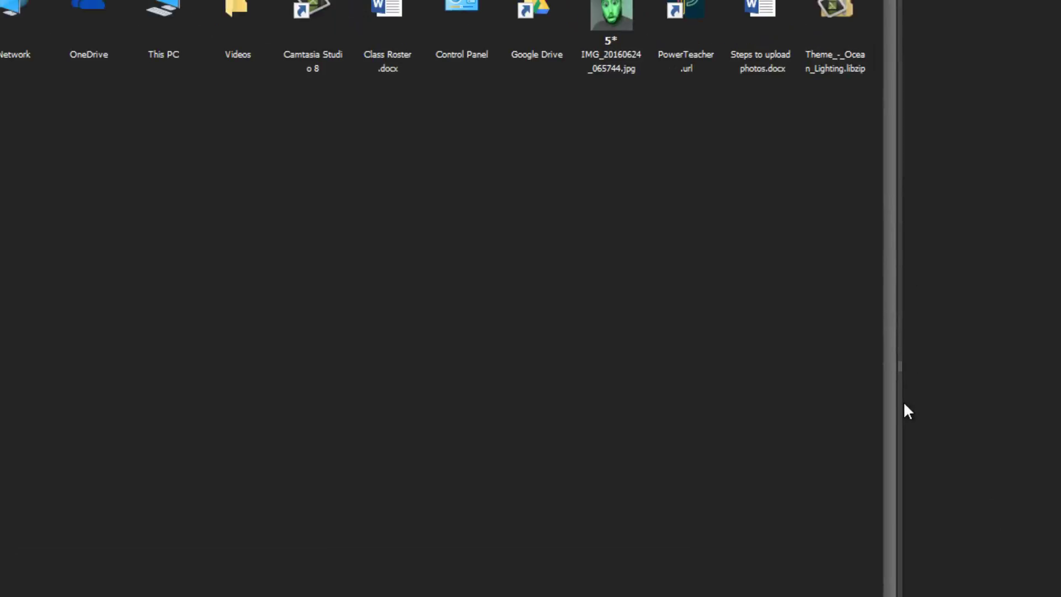
Narrow the Filter and Content panels to three thumbnail columns and preview IMG_20160624_065744.jpg.
left_click_drag(900, 366, 97, 381)
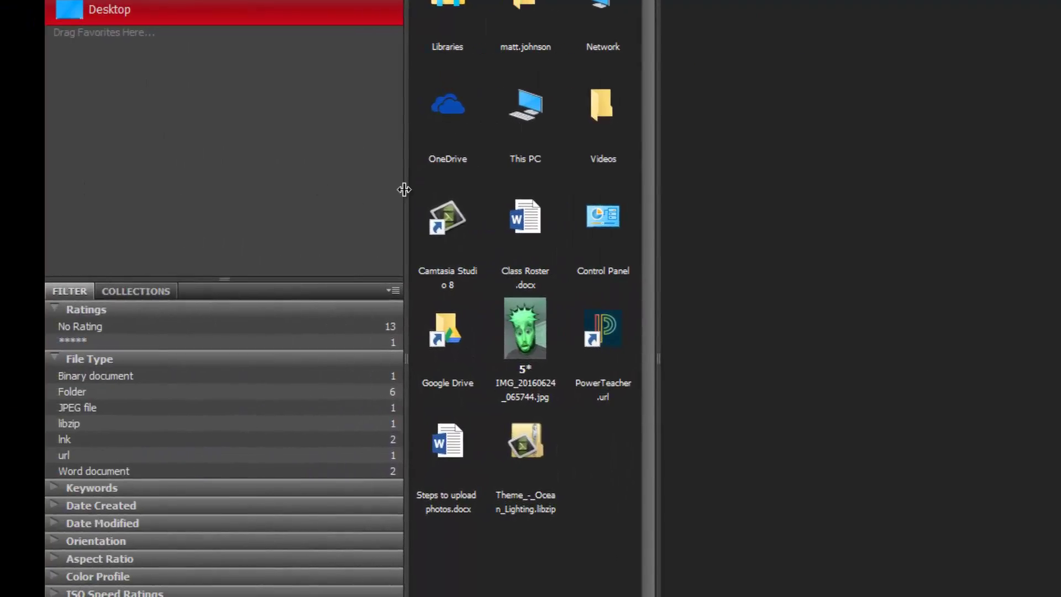
left_click_drag(398, 190, 249, 197)
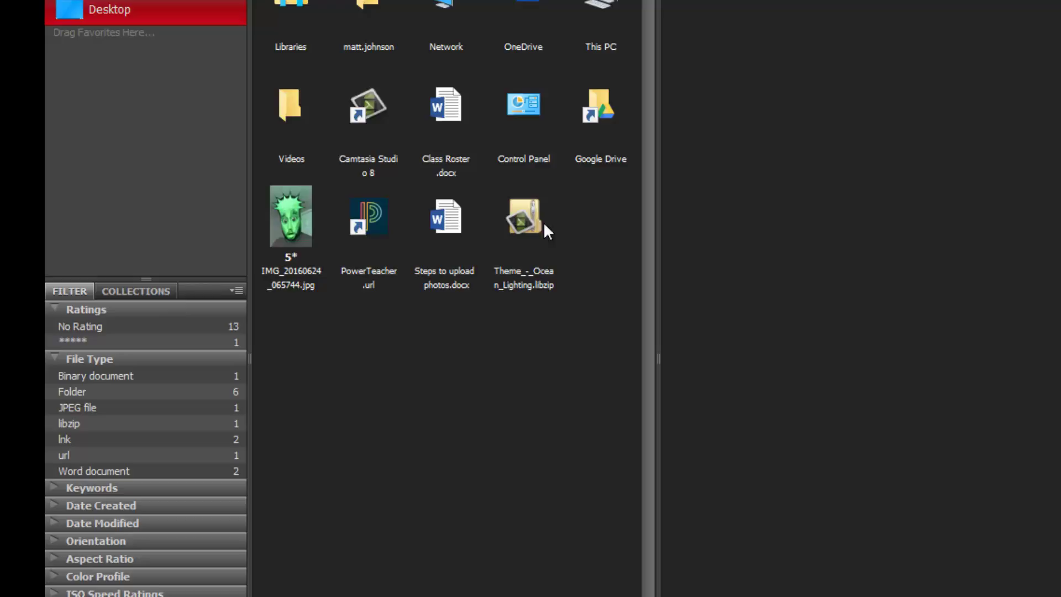
left_click_drag(656, 239, 519, 241)
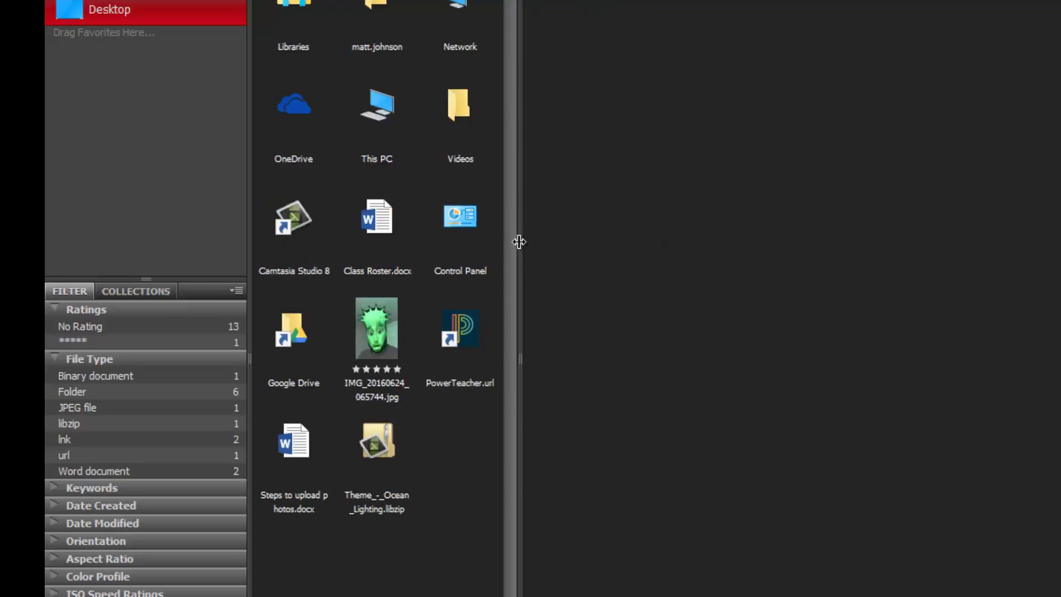
left_click(376, 328)
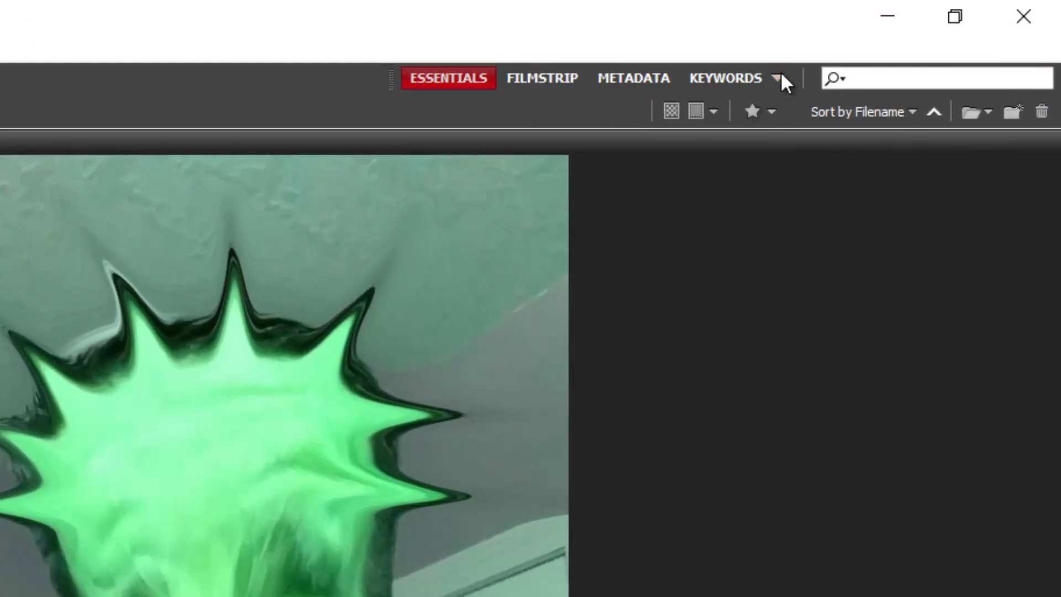
Save the current layout as a new workspace named 'Best Workspace EVAAHHHHH!'.
left_click(778, 73)
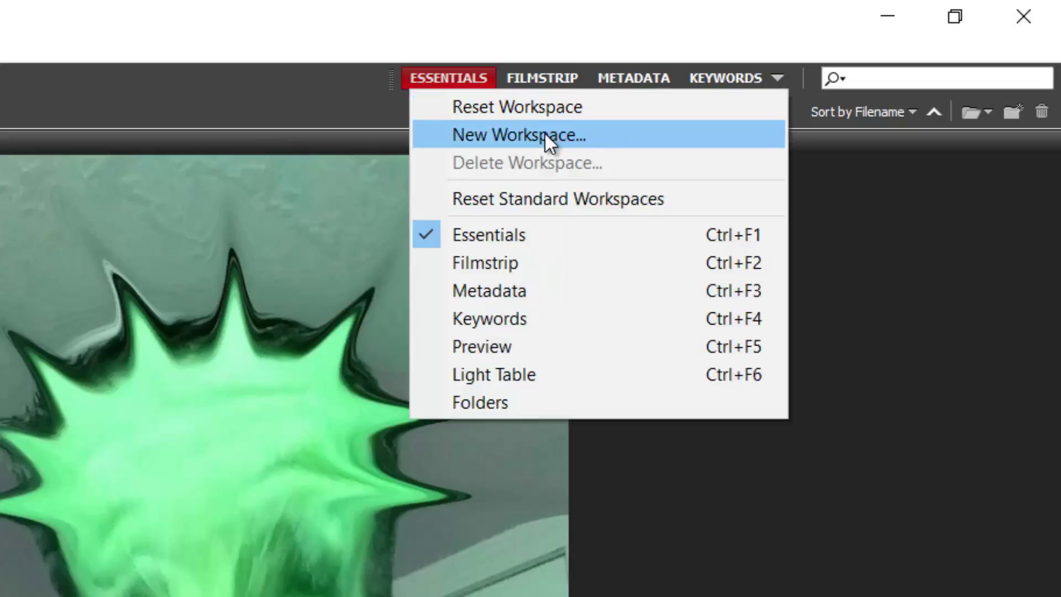
left_click(522, 134)
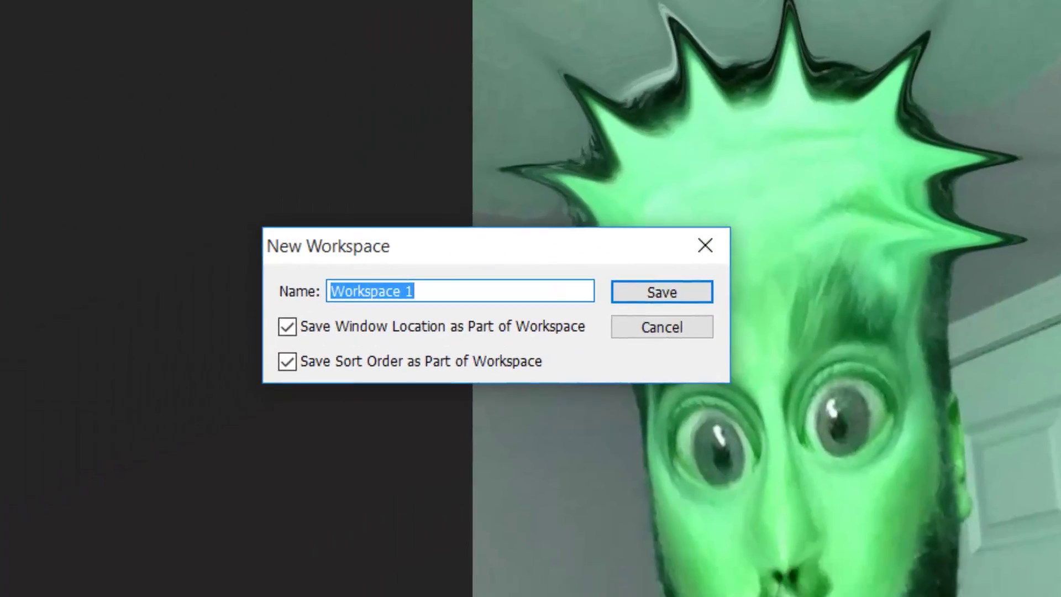
type("Best Works")
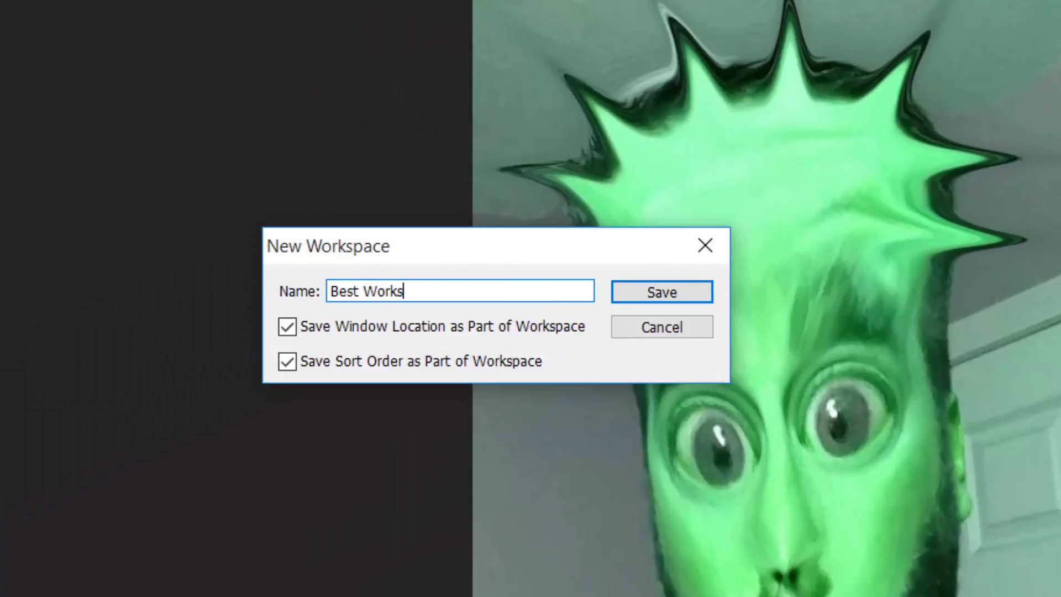
type("pace EVAA")
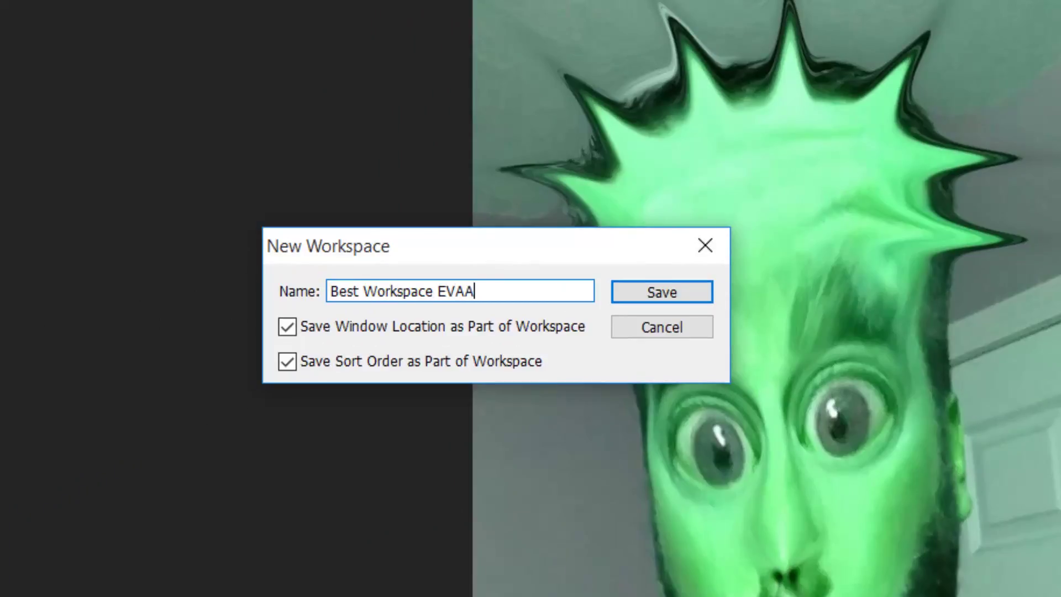
type("HHHHH!")
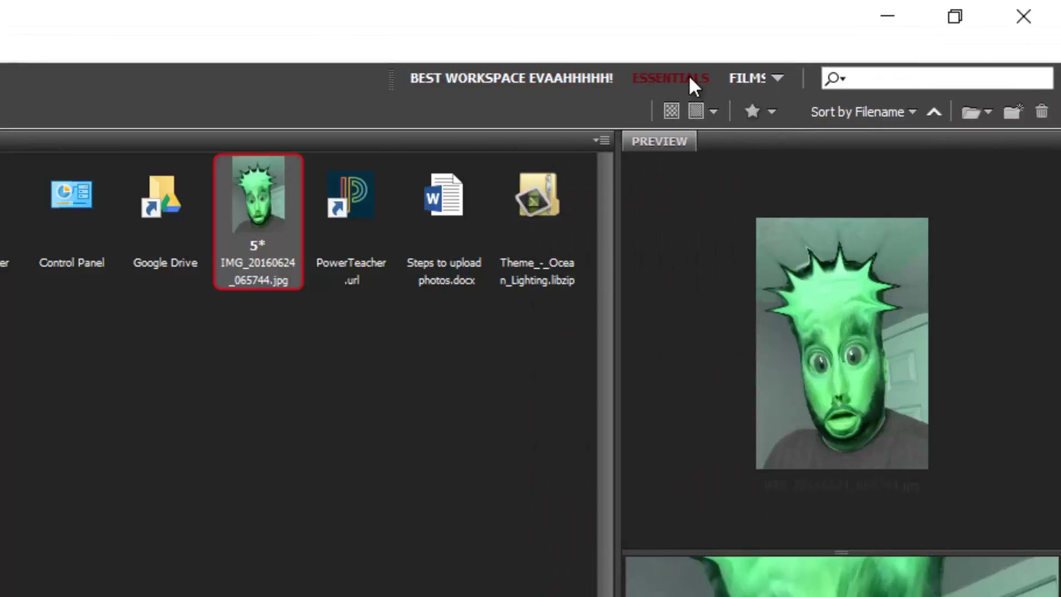
Switch through Essentials and Filmstrip, then activate the Best Workspace EVAAHHHHH! workspace.
left_click(689, 75)
left_click(753, 72)
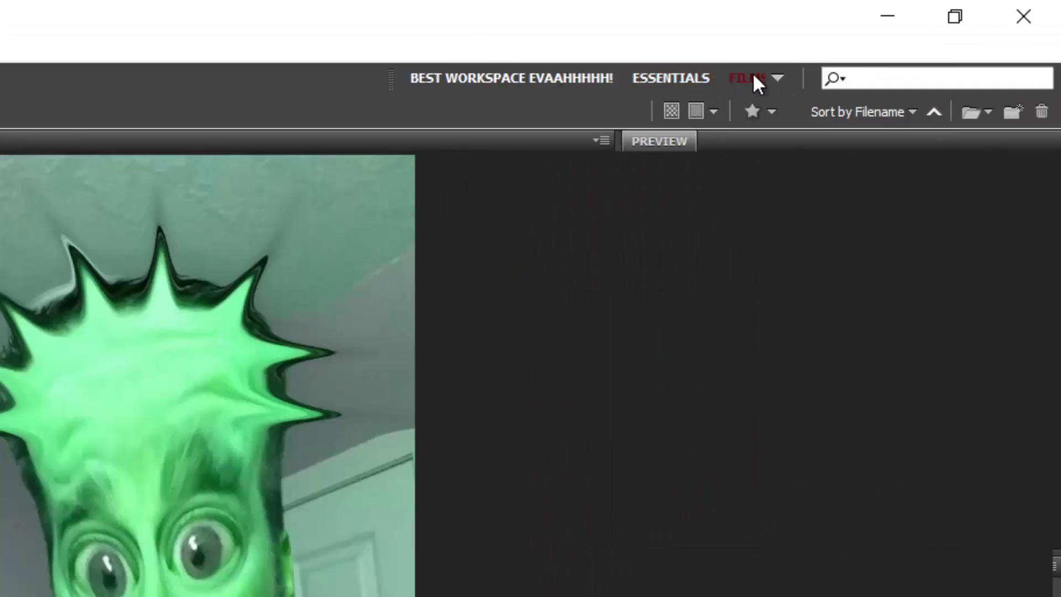
left_click(678, 73)
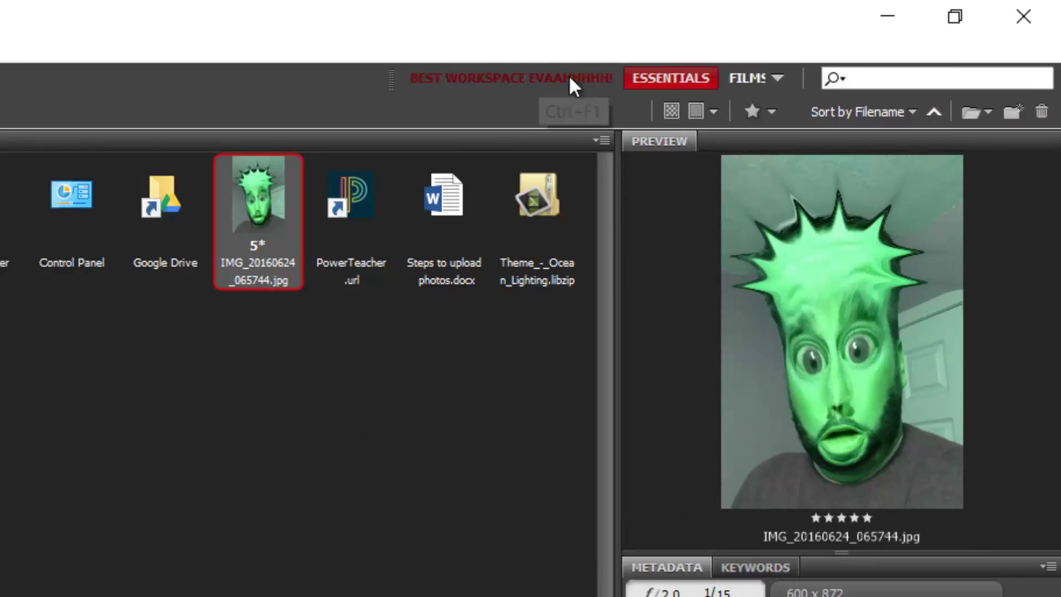
left_click(497, 75)
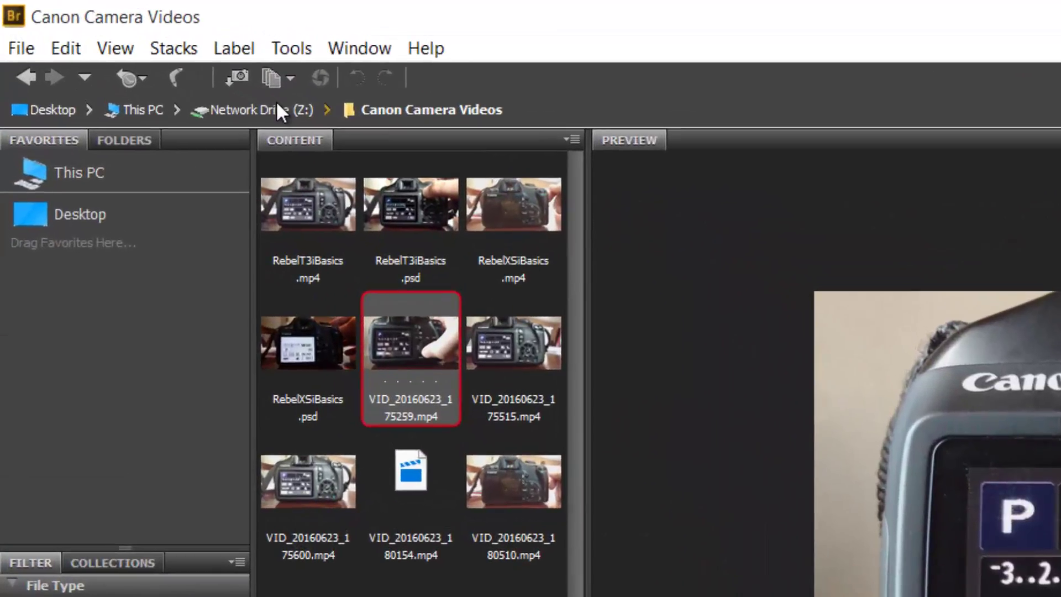
Go up to Network Drive (Z:) and drag the Canon Camera Videos folder into Favorites.
left_click(276, 102)
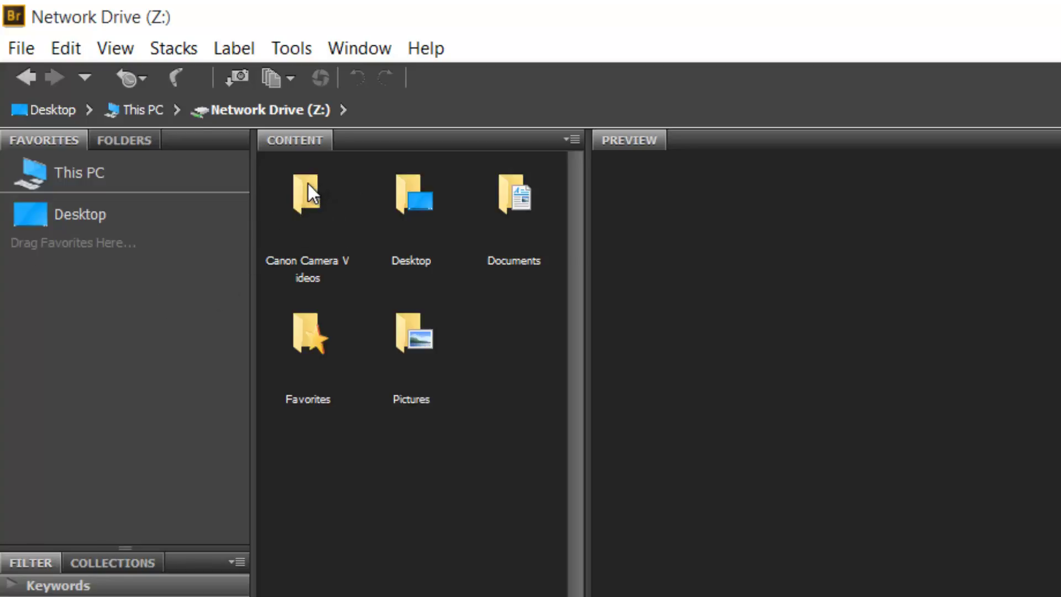
left_click_drag(307, 184, 153, 317)
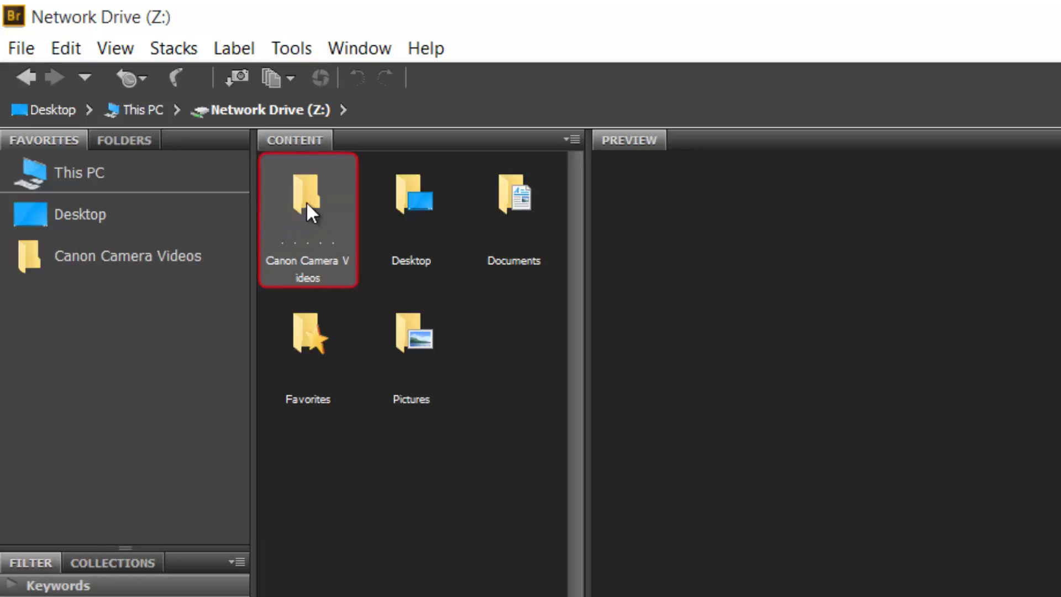
mouse_move(306, 201)
left_mouse_down()
mouse_move(87, 212)
mouse_move(83, 184)
mouse_move(85, 173)
mouse_move(88, 208)
mouse_move(319, 211)
left_mouse_up()
left_click_drag(296, 214, 141, 364)
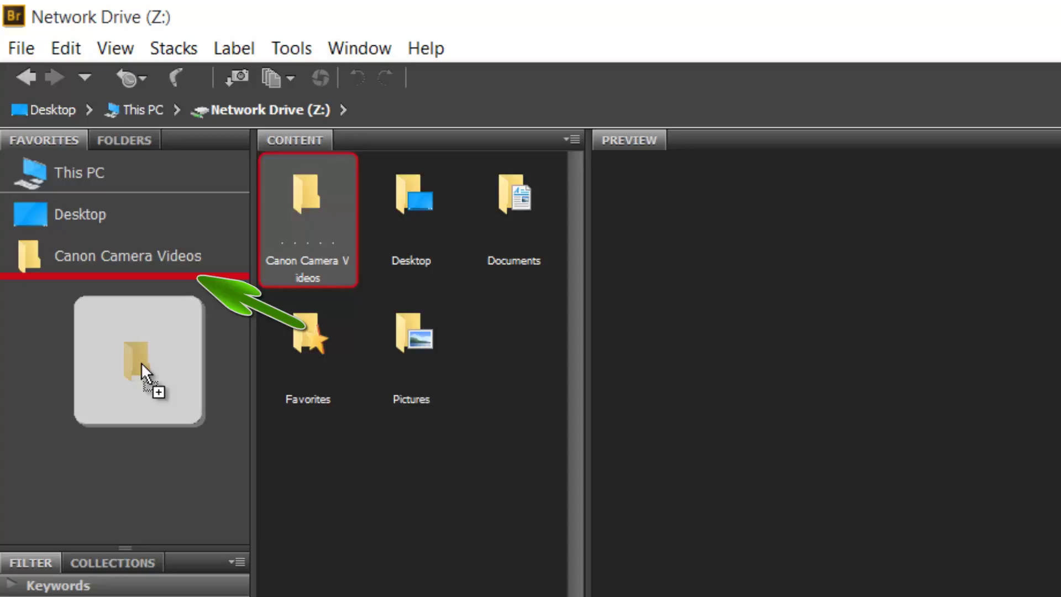
mouse_move(141, 362)
left_mouse_down()
mouse_move(126, 362)
mouse_move(144, 363)
left_mouse_up()
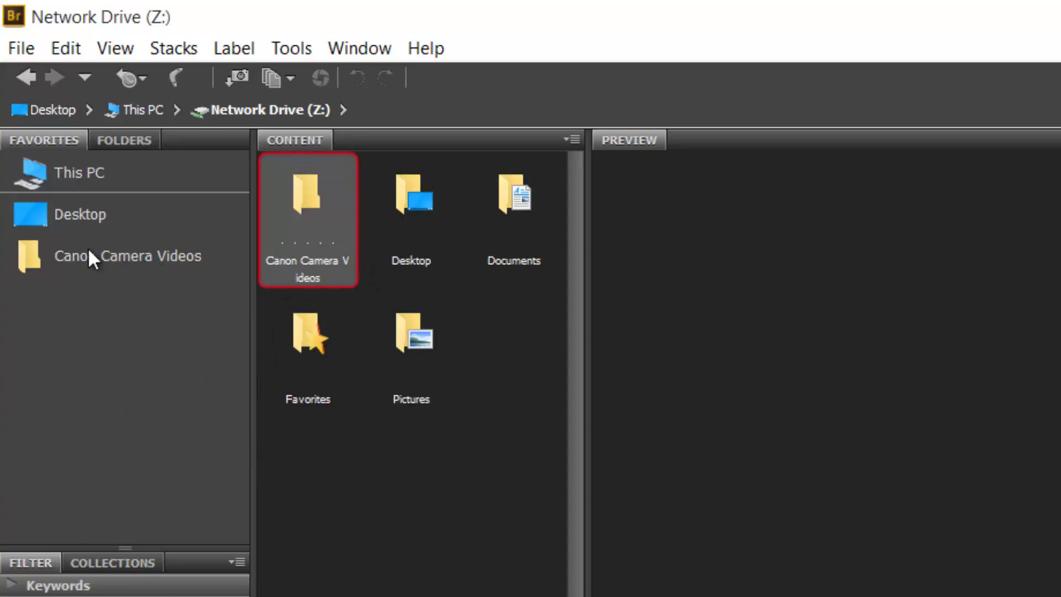
Open the Canon Camera Videos favourite and preview RebelT3iBasics, RebelXSiBasics and VID_20160623_175600.mp4.
left_click(109, 256)
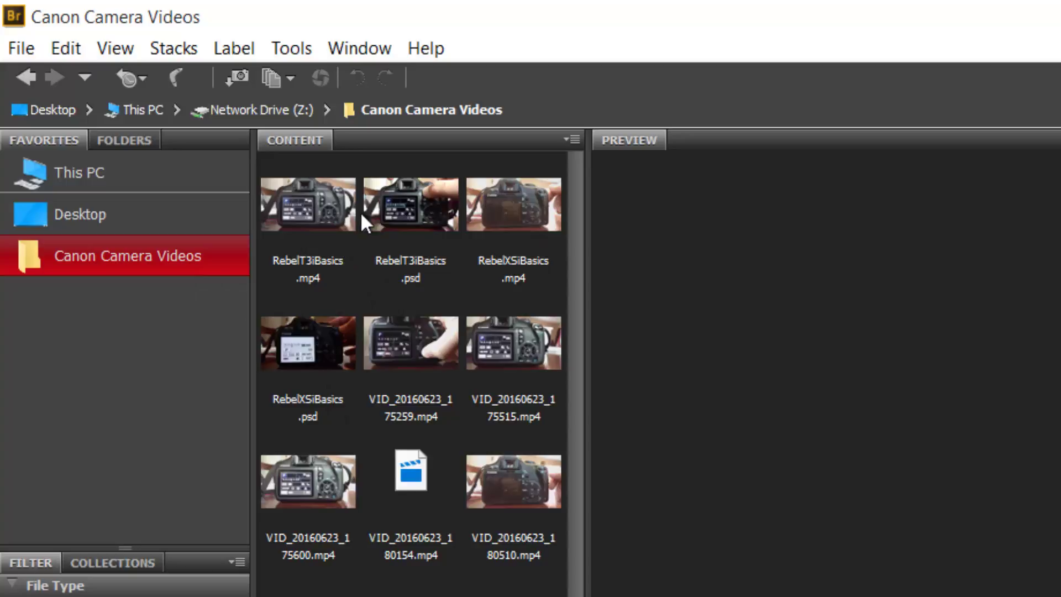
left_click(296, 205)
left_click(425, 213)
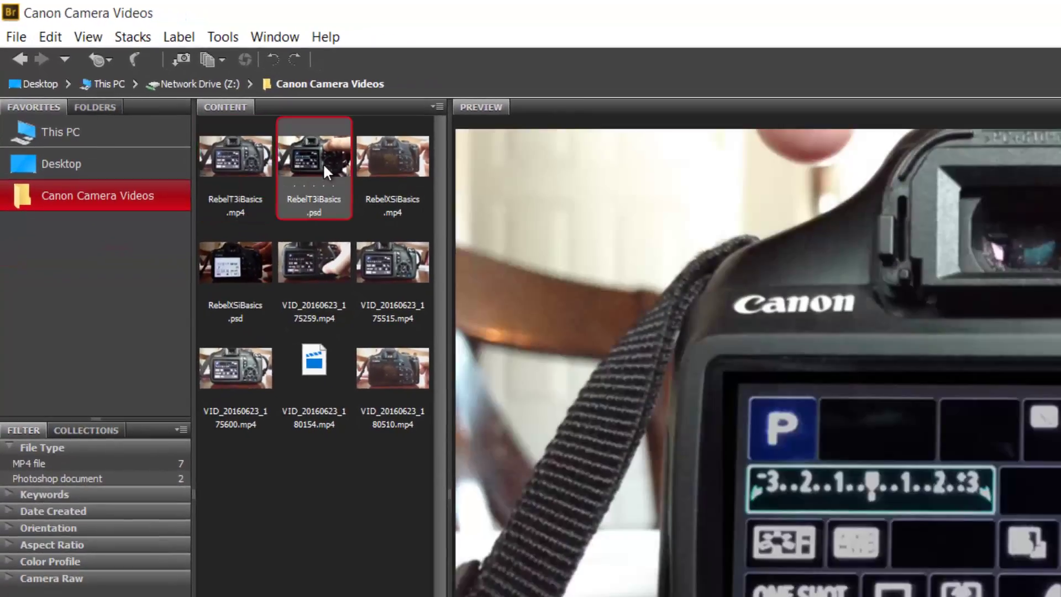
left_click(393, 164)
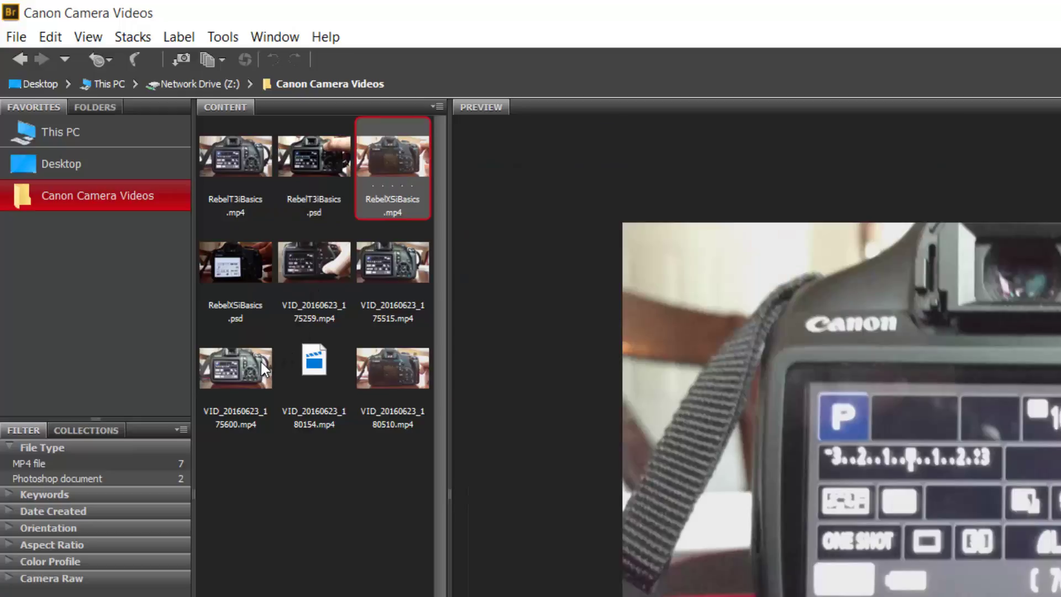
left_click(260, 360)
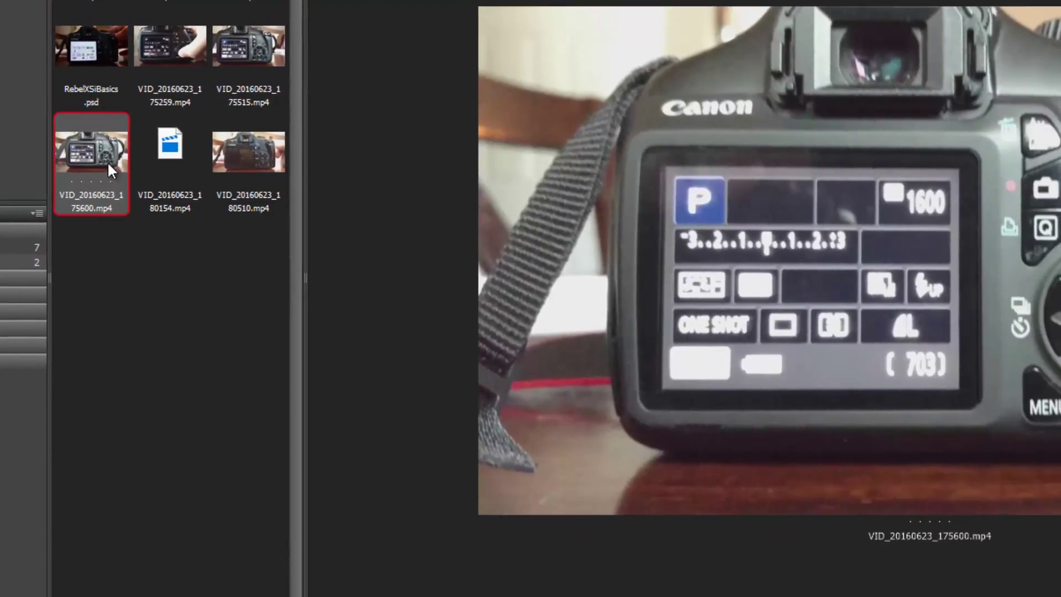
Rate VID_20160623_175600.mp4 five stars with Ctrl+5.
key("ctrl+5")
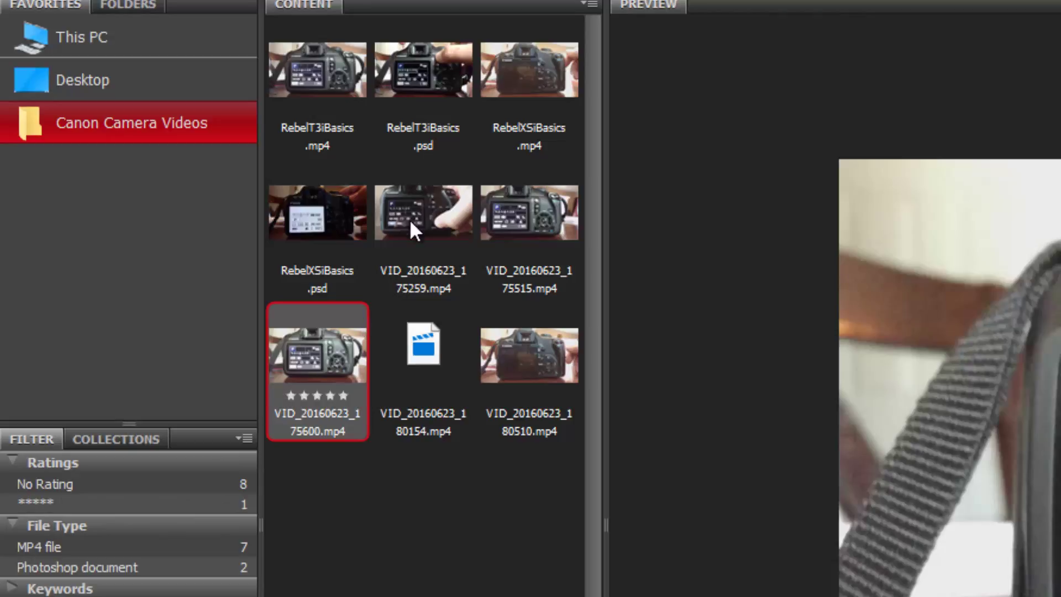
Label VID_20160623_180510.mp4 Select, then Second, then Approved, finally Review.
left_click(421, 377)
left_click(504, 369)
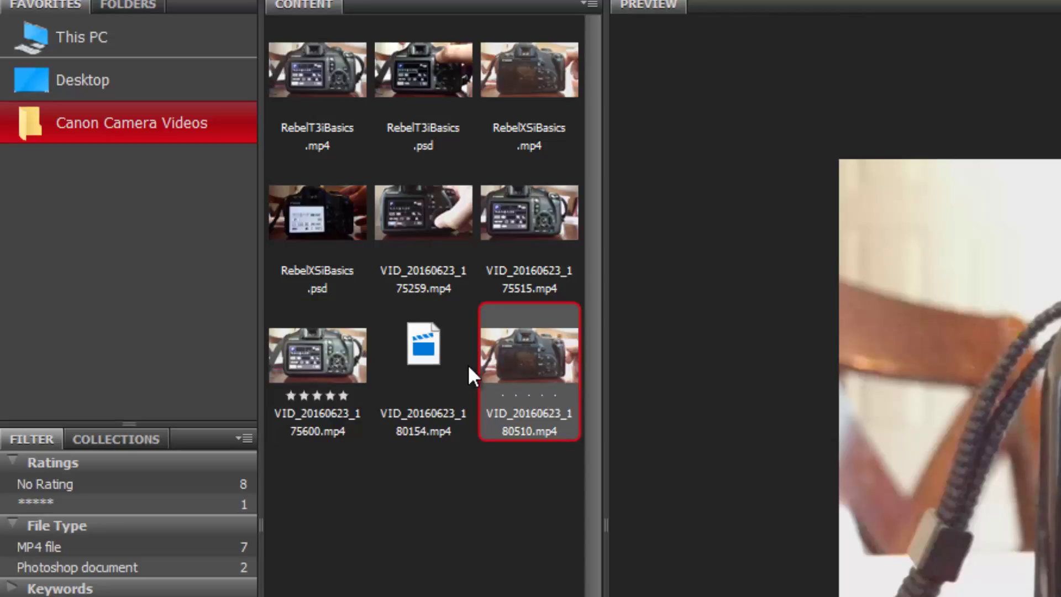
key("ctrl+6")
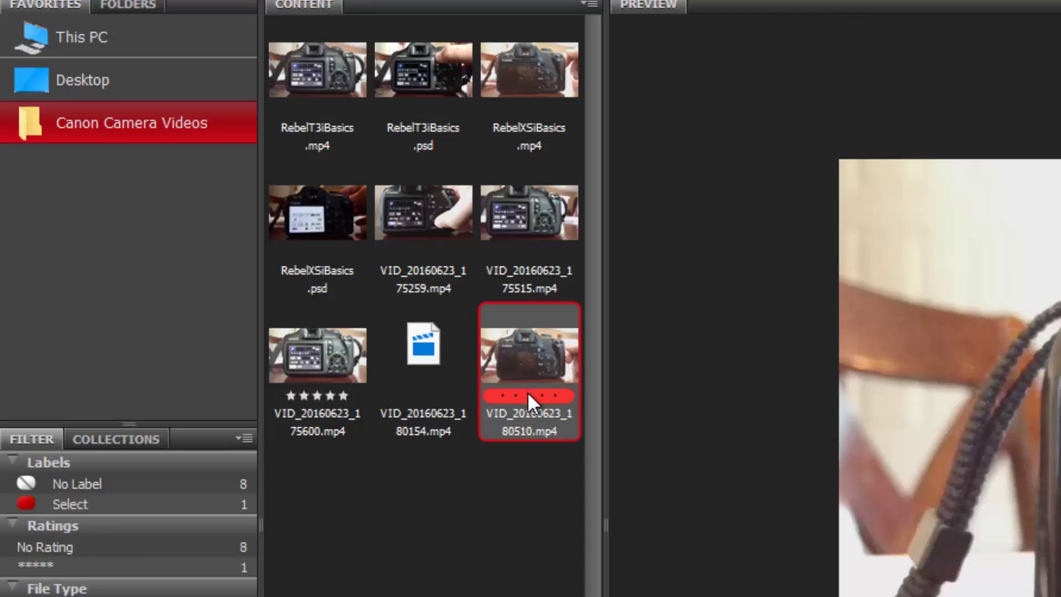
key("ctrl+7")
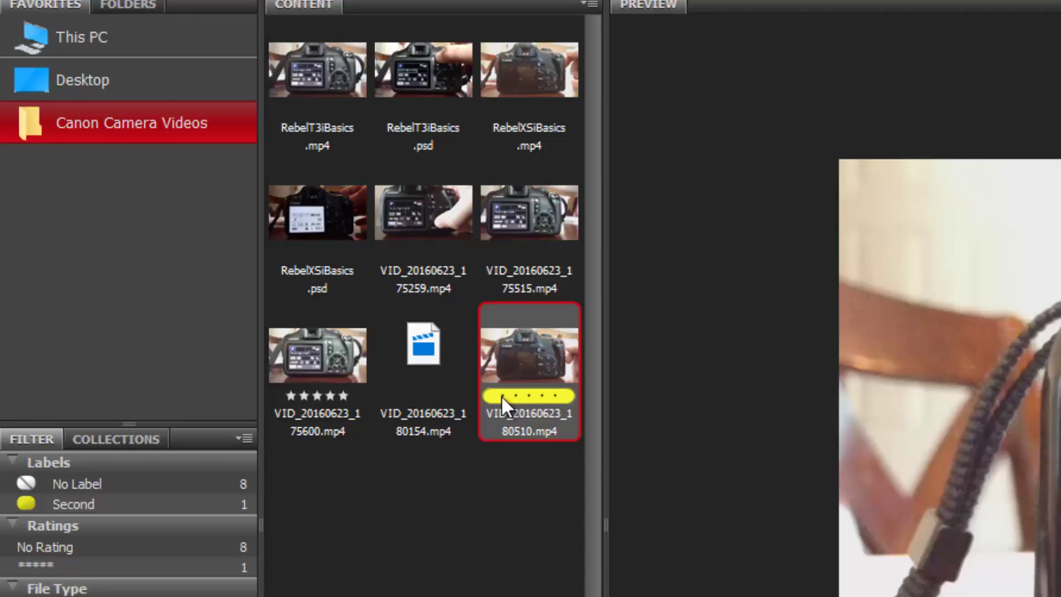
key("ctrl+8")
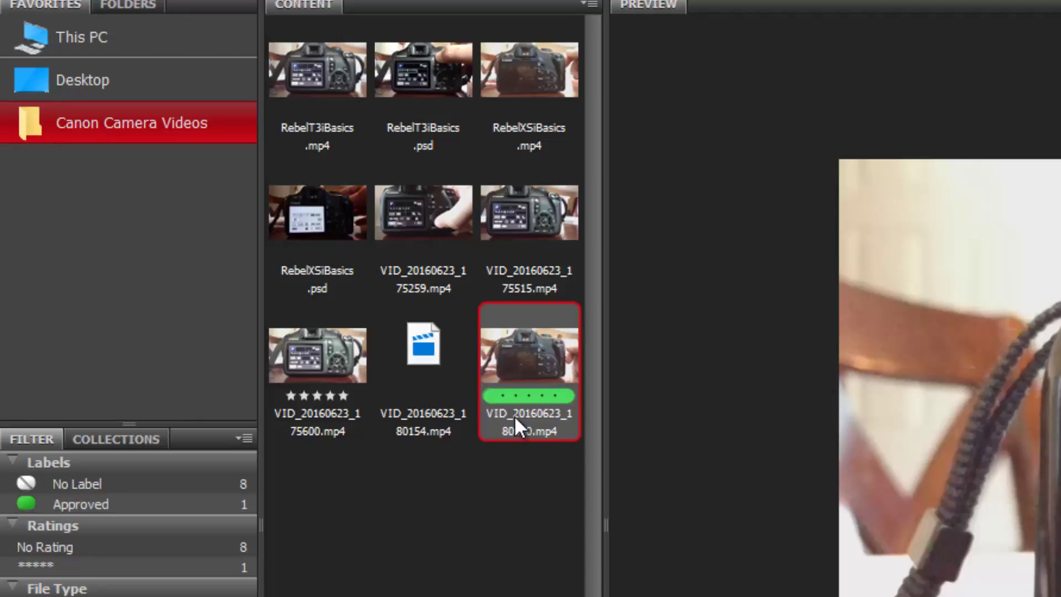
key("ctrl+9")
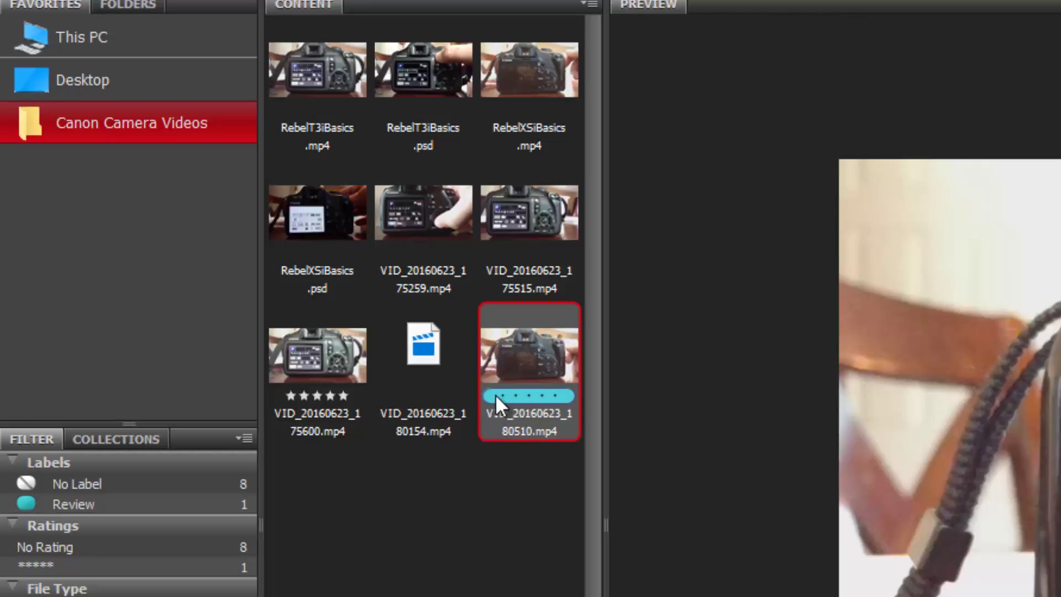
Clear the stars from VID_20160623_175600.mp4, then remove VID_20160623_180510.mp4's Review label.
left_click(317, 371)
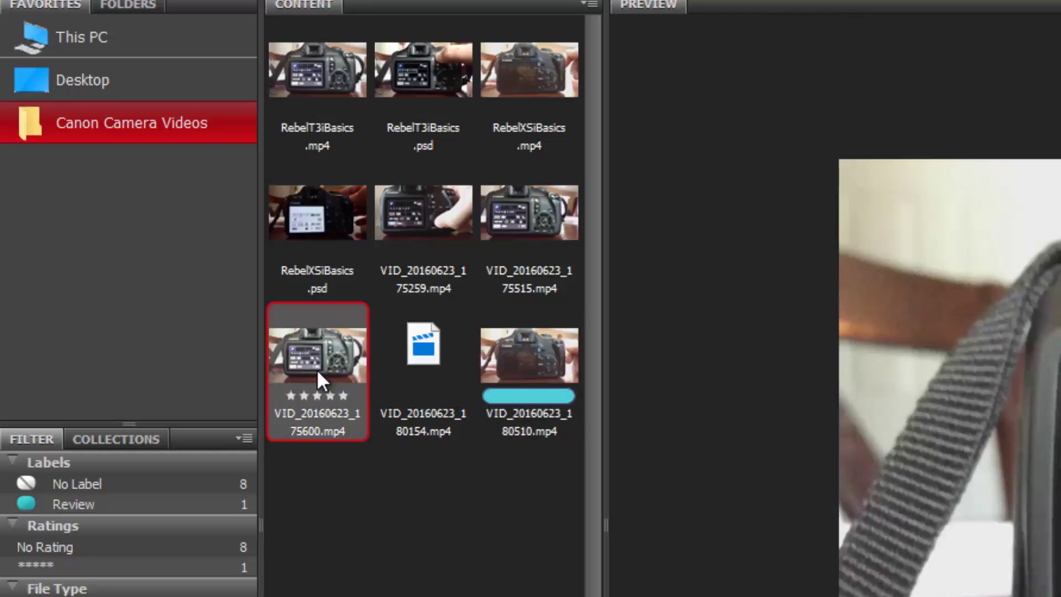
left_click(344, 393)
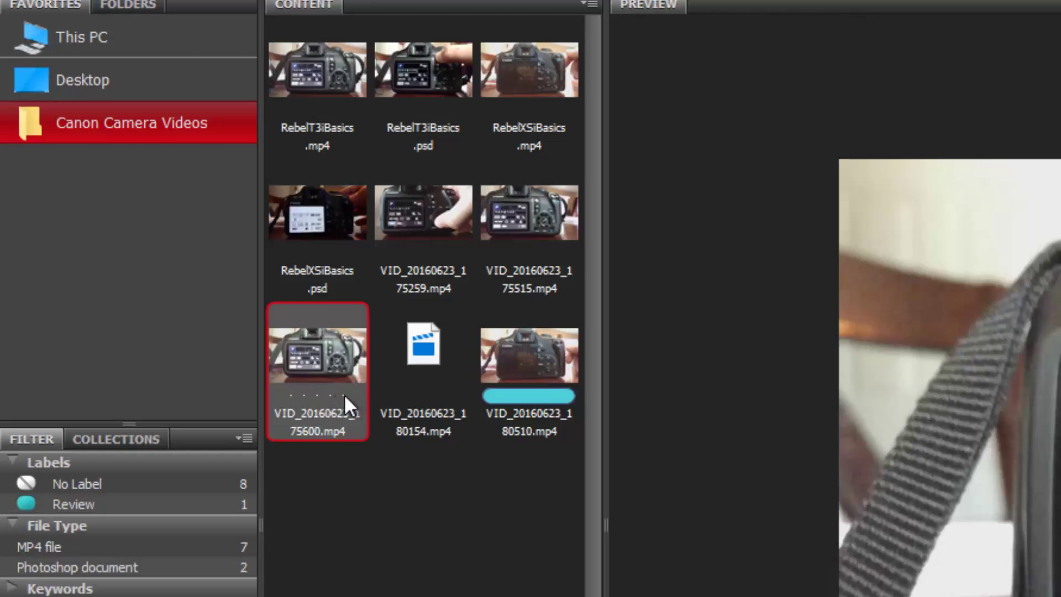
left_click(534, 369)
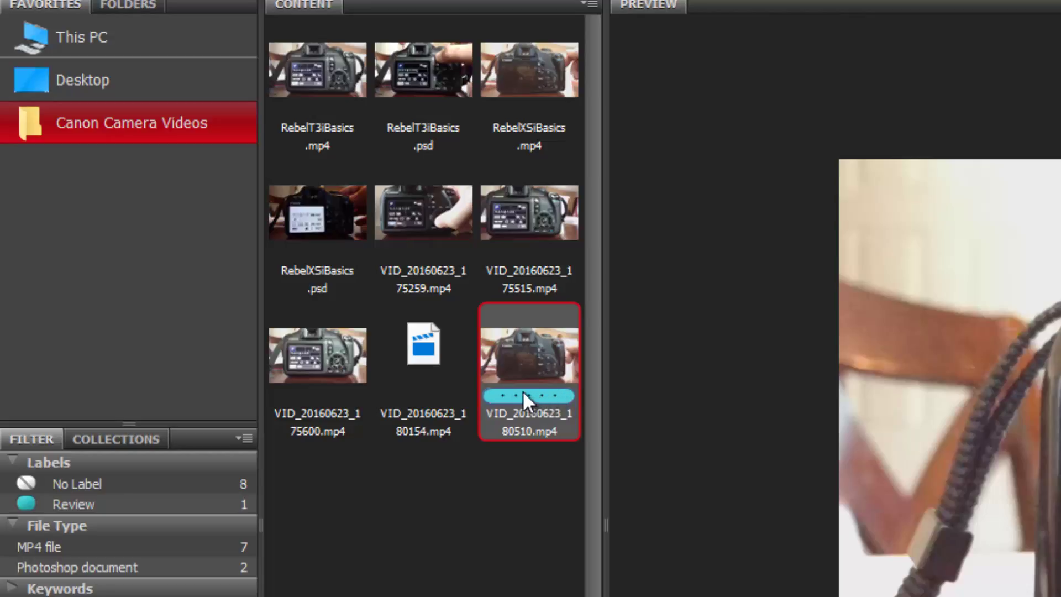
key("ctrl+9")
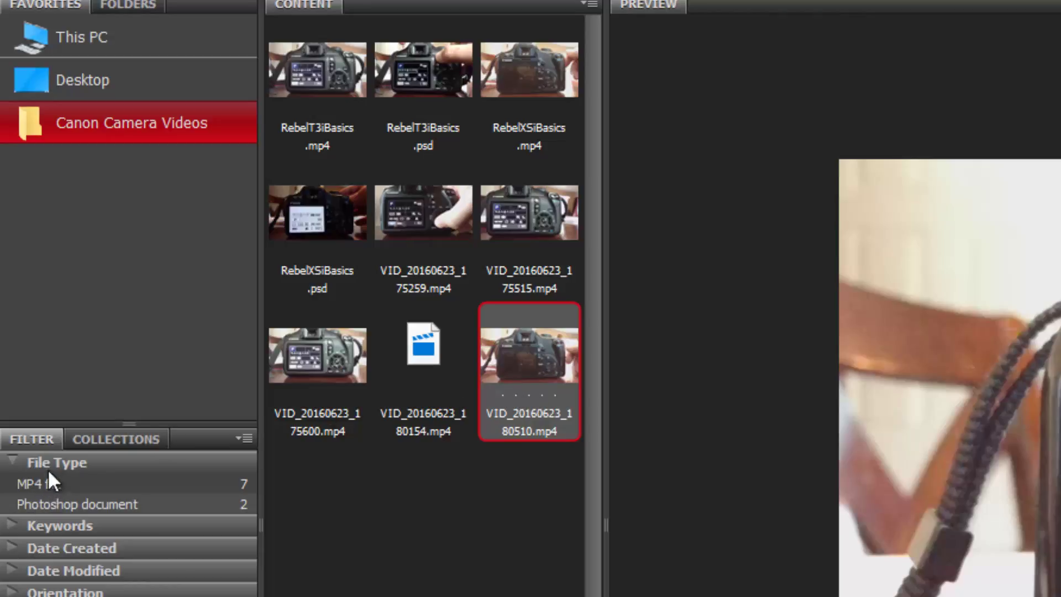
Rate RebelT3iBasics.mp4 and .psd five stars (Ctrl+5) and label VID_20160623_175259.mp4 Approved (Ctrl+8).
left_click(339, 114)
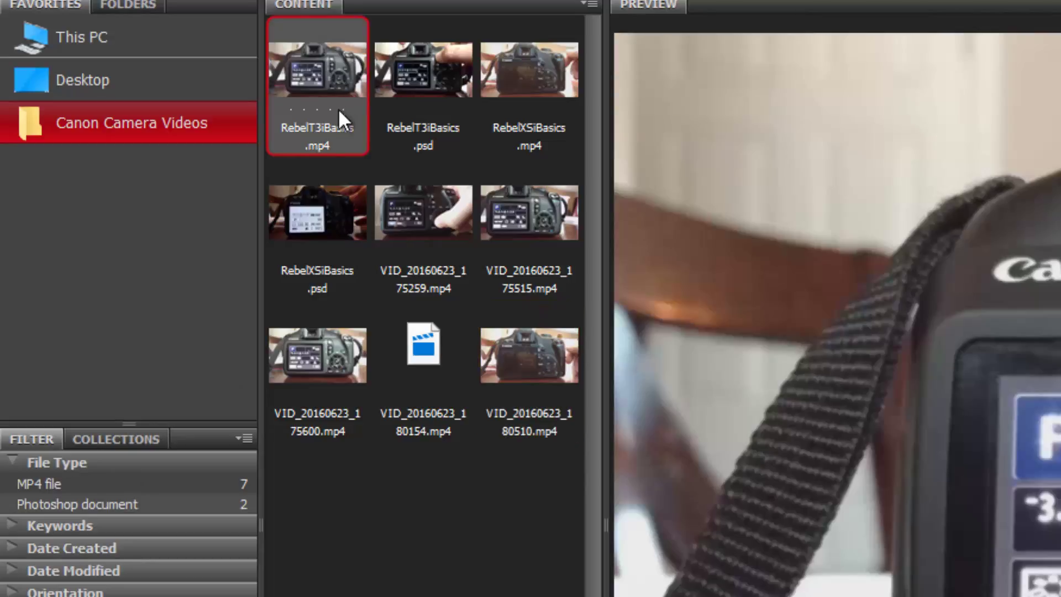
key("ctrl+5")
left_click(433, 71)
key("ctrl+5")
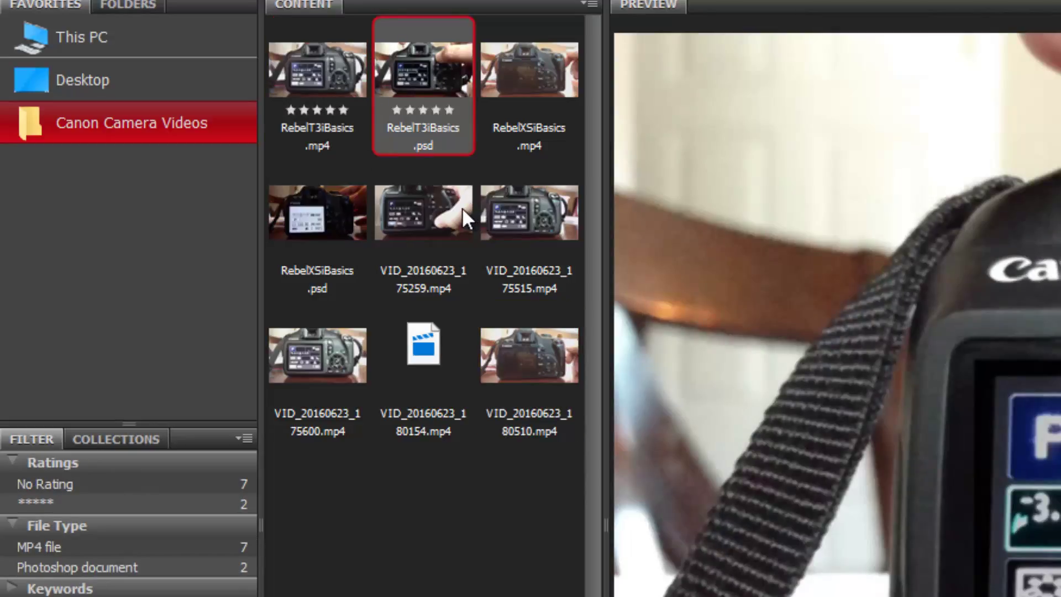
left_click(445, 207)
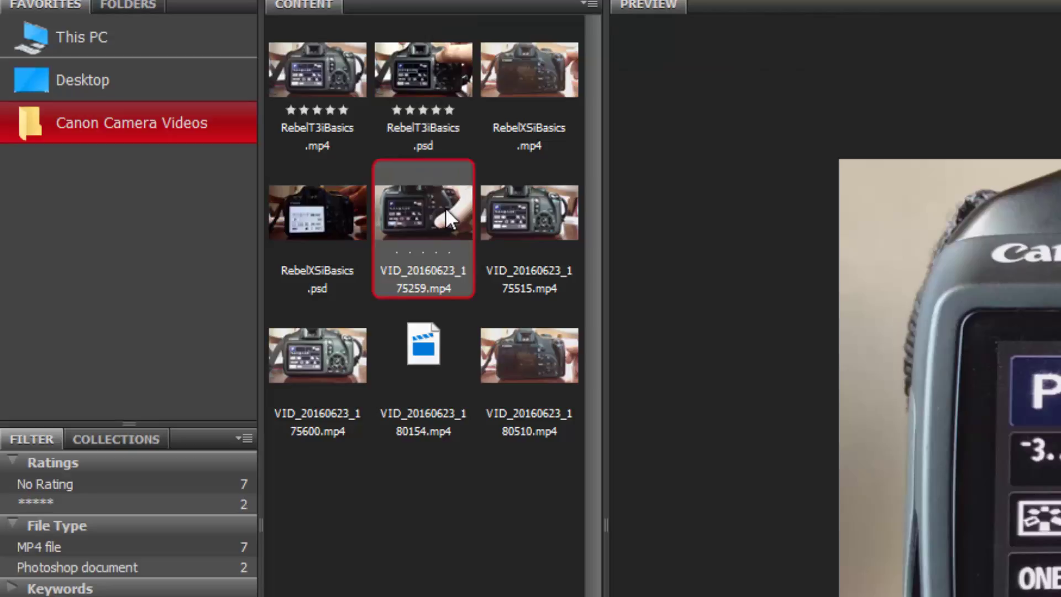
key("ctrl+8")
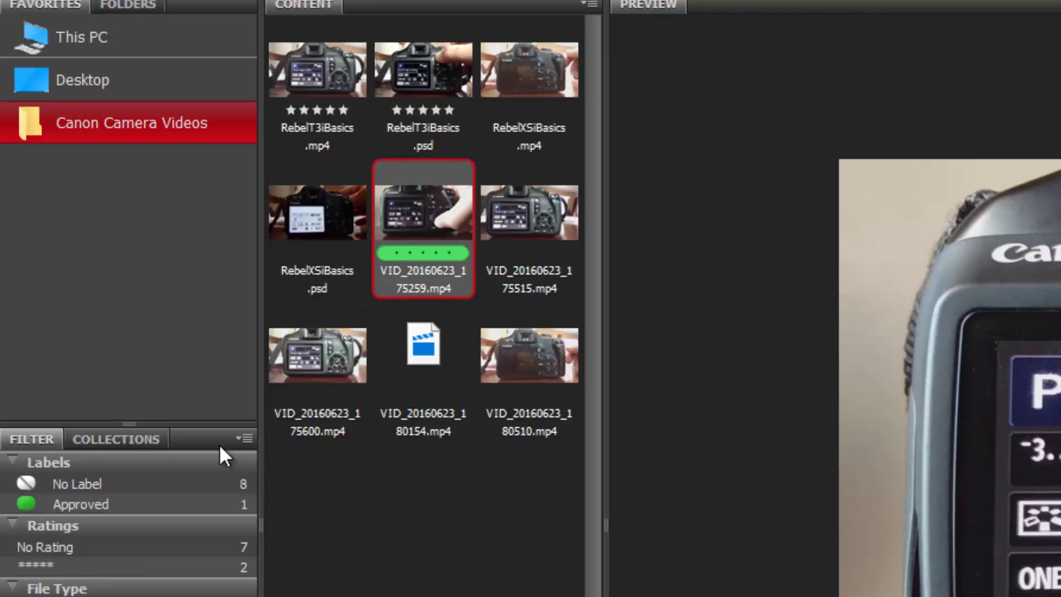
Try the Approved label filter and the five-star filter one at a time, clearing each.
left_click(123, 501)
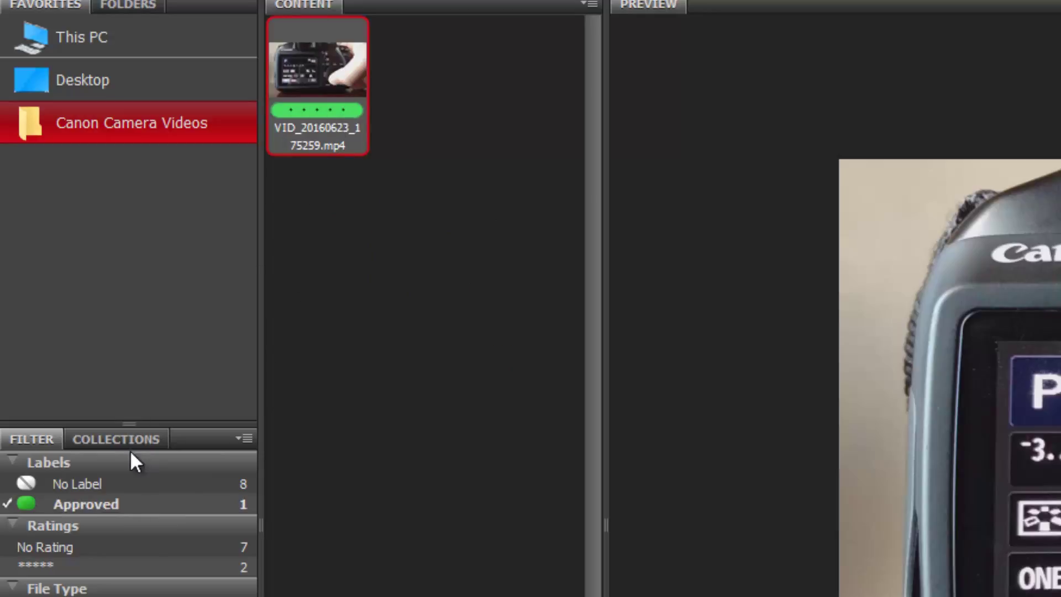
left_click(136, 503)
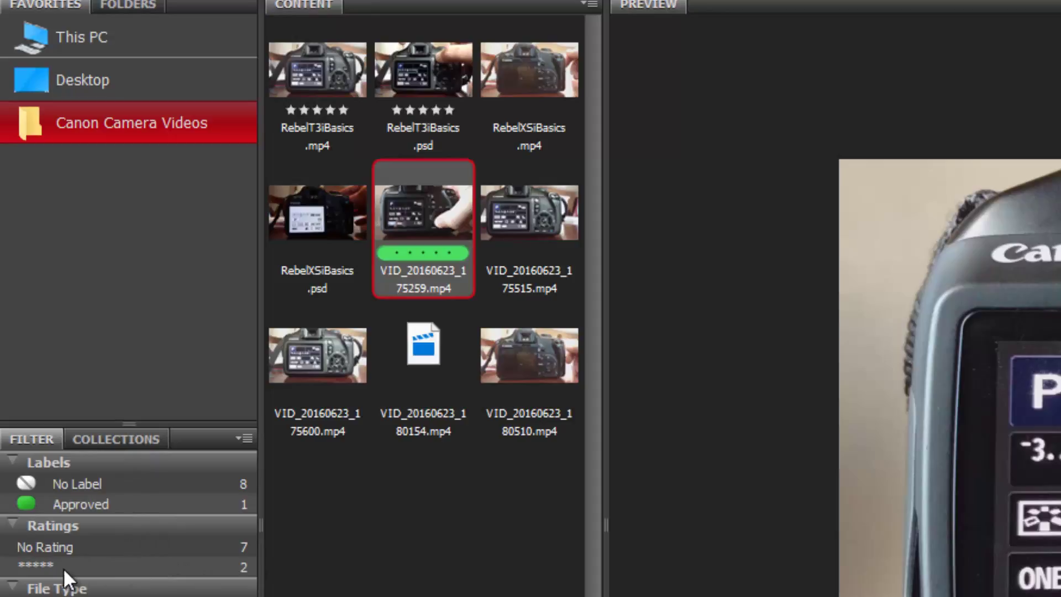
left_click(74, 567)
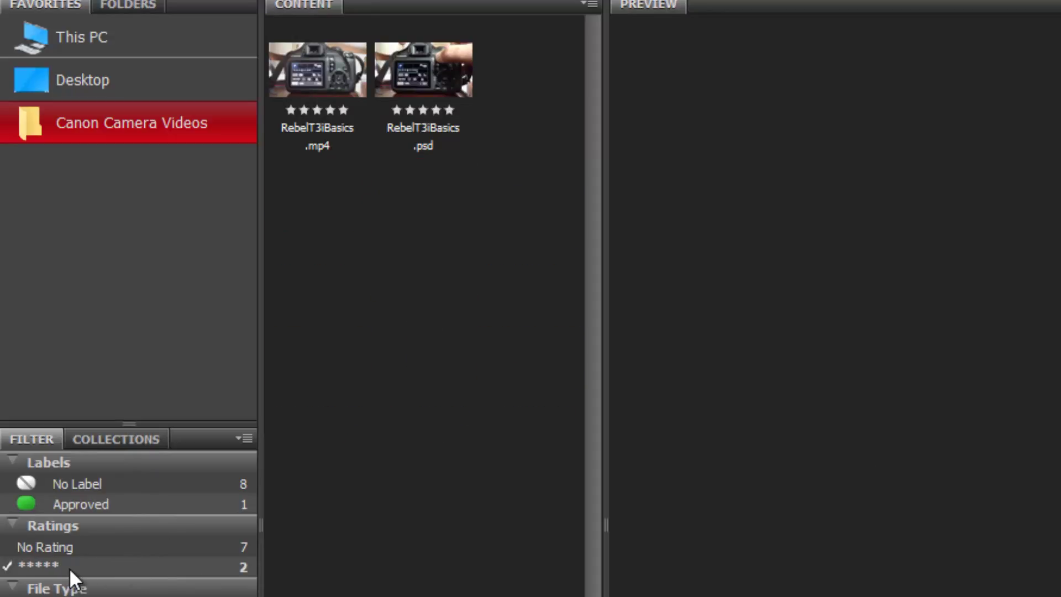
left_click(72, 568)
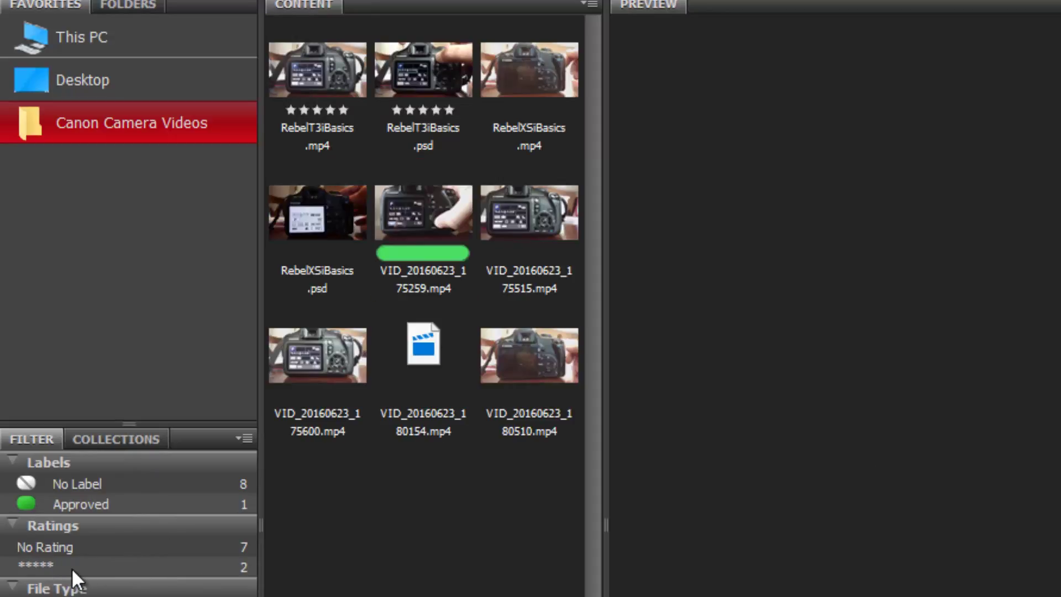
Combine the five-star and Approved filters, leaving no items shown and 9 hidden.
left_click(65, 568)
left_click(97, 503)
left_click(98, 502)
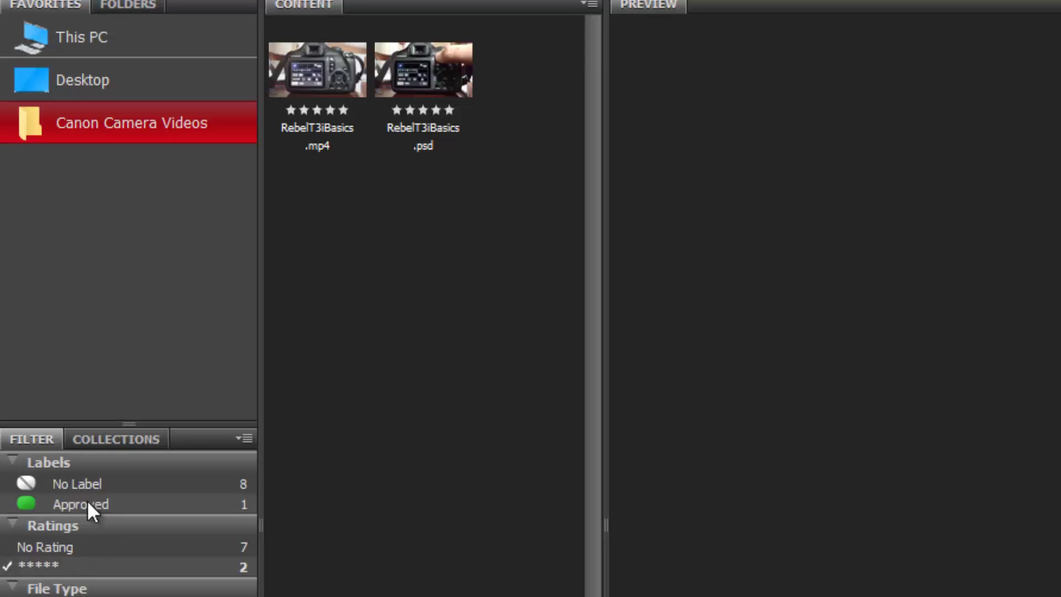
left_click(101, 503)
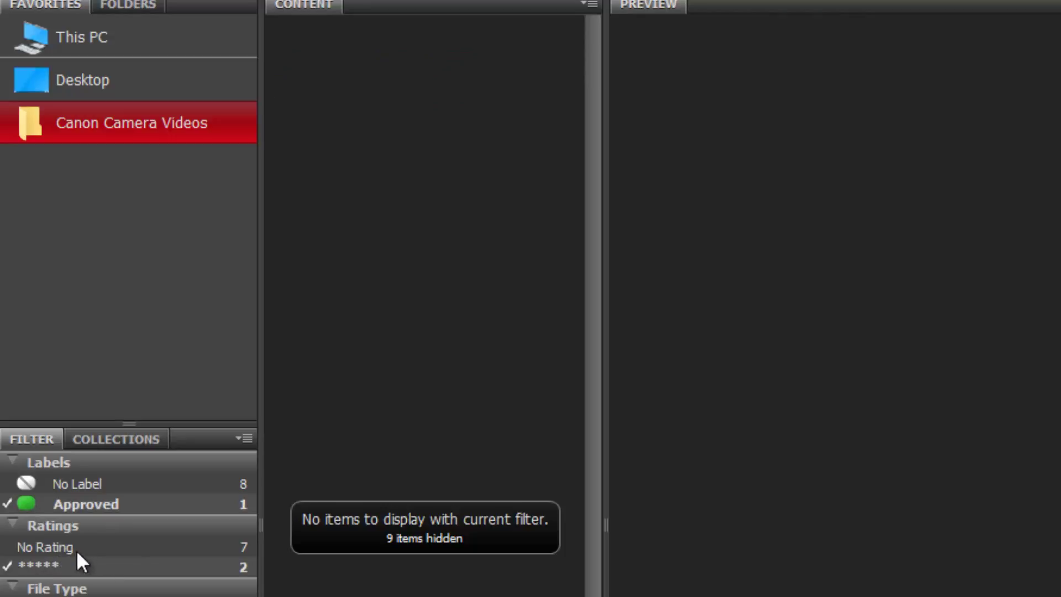
Remove both filters, then reapply the Approved and five-star filters together.
left_click(84, 503)
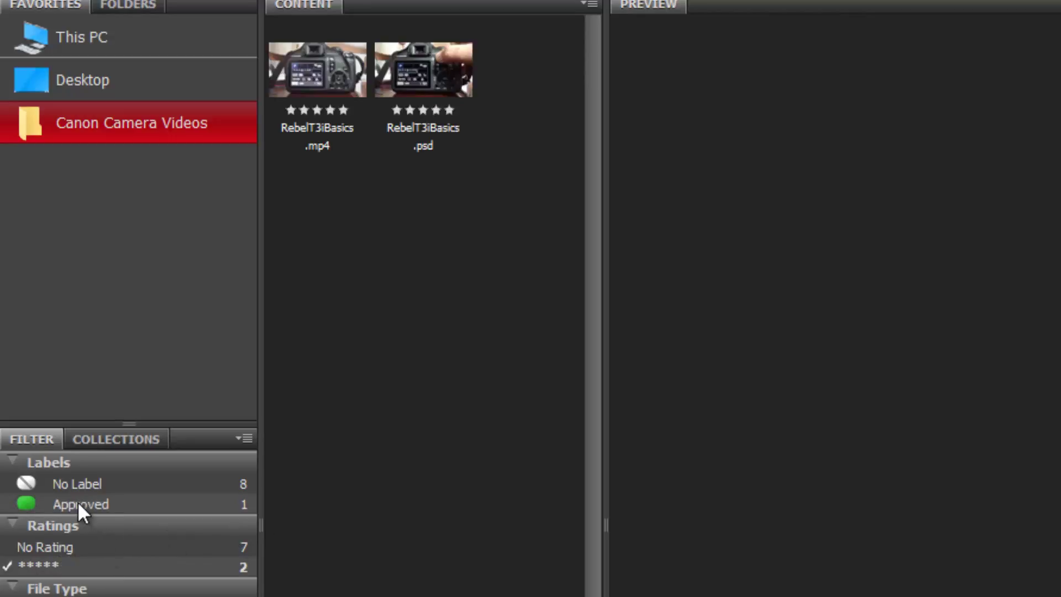
left_click(67, 563)
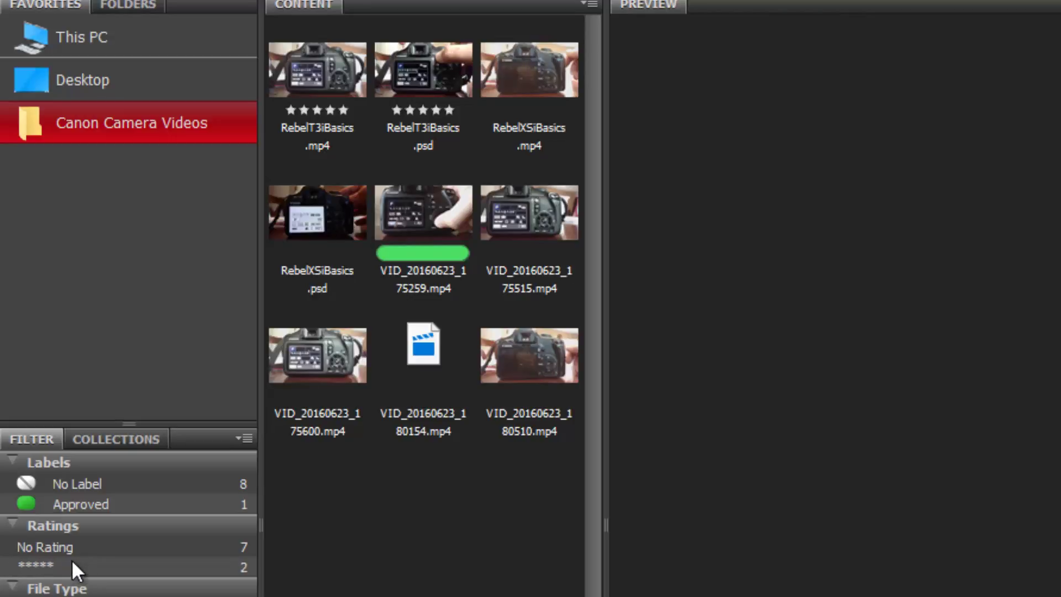
left_click(83, 504)
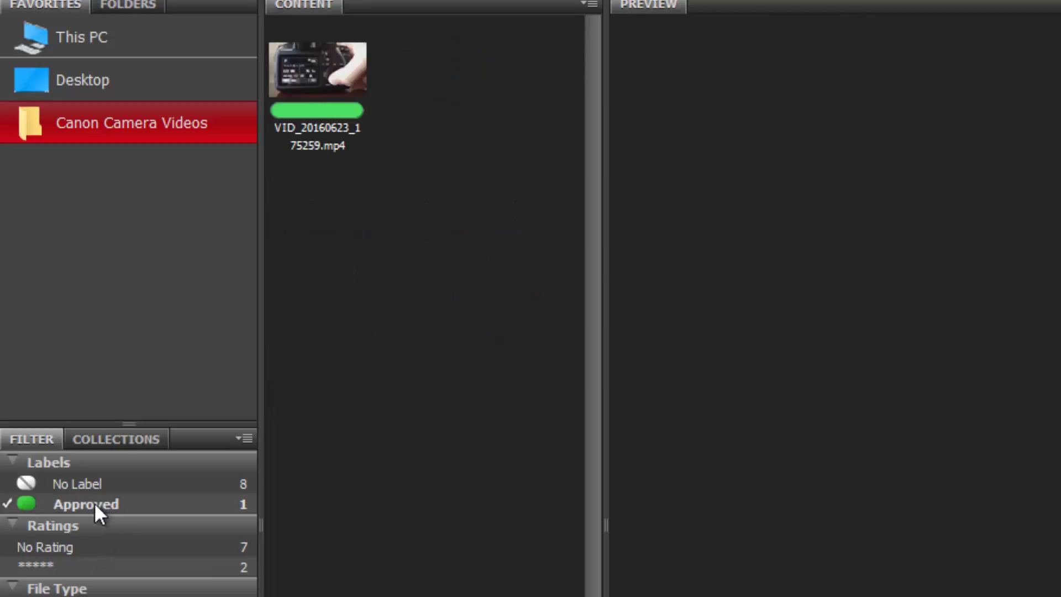
left_click(82, 562)
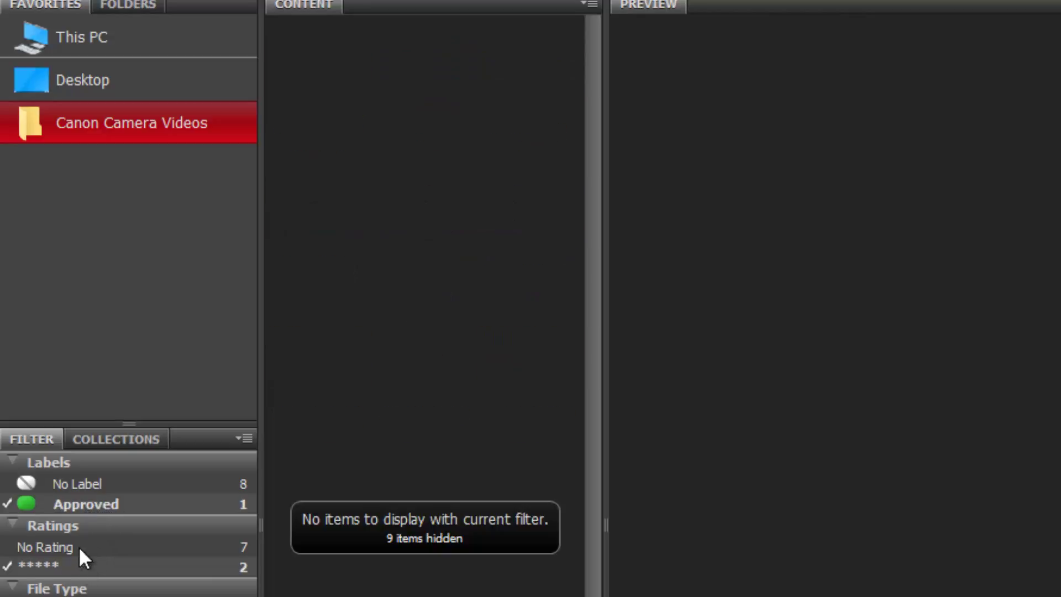
Drop the Approved filter and toggle the five-star filter off, showing all nine files.
left_click(93, 505)
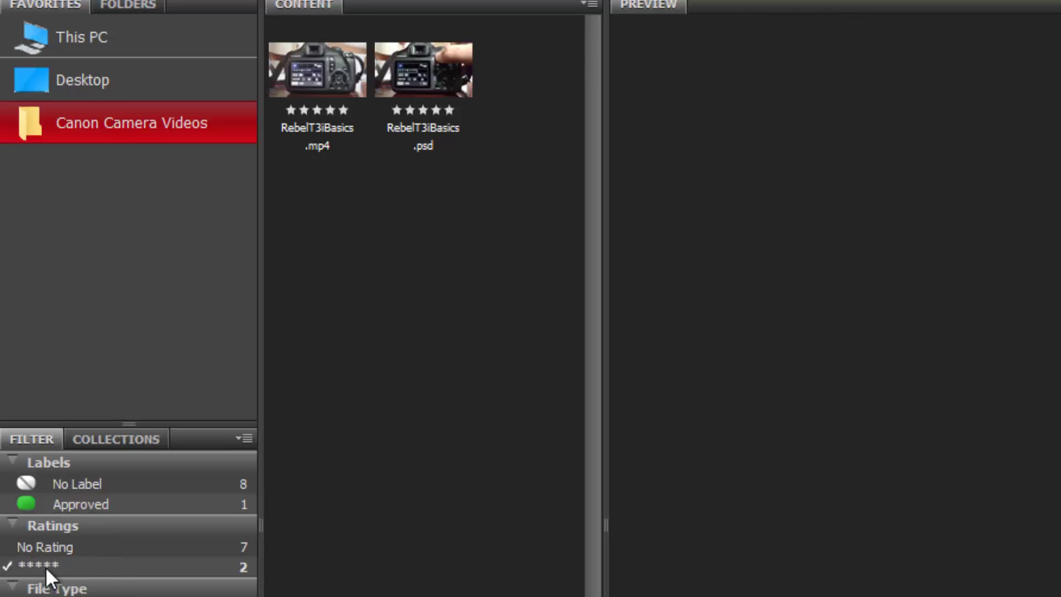
left_click(102, 566)
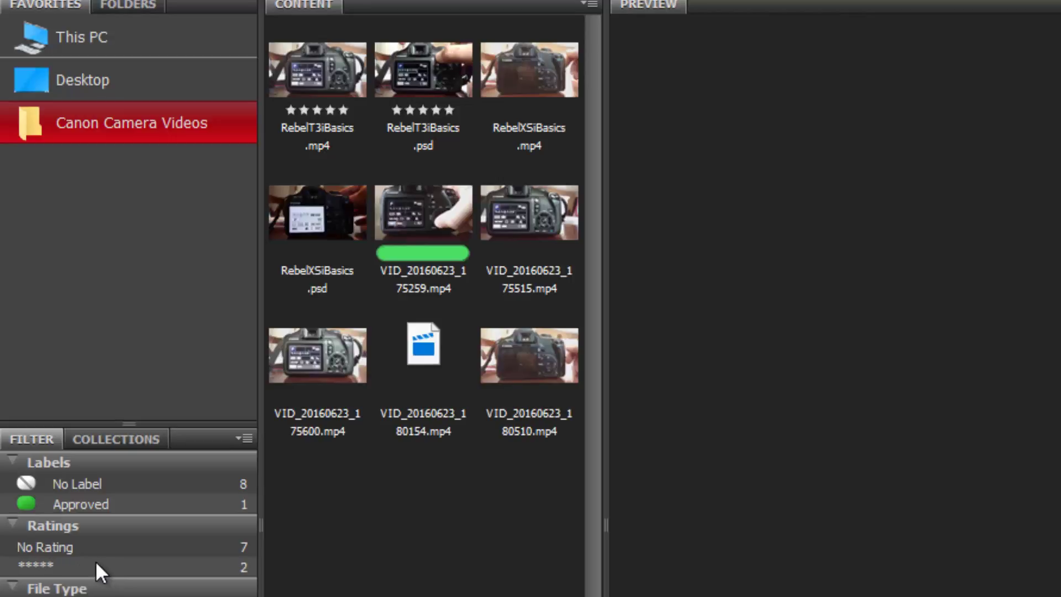
left_click(105, 566)
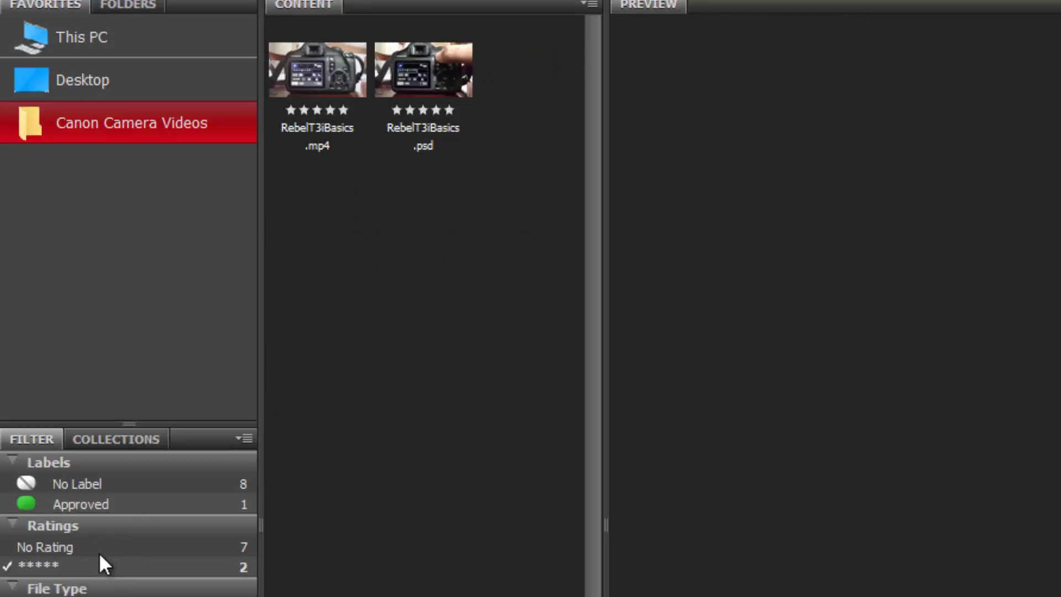
left_click(102, 567)
left_click(95, 563)
left_click(122, 564)
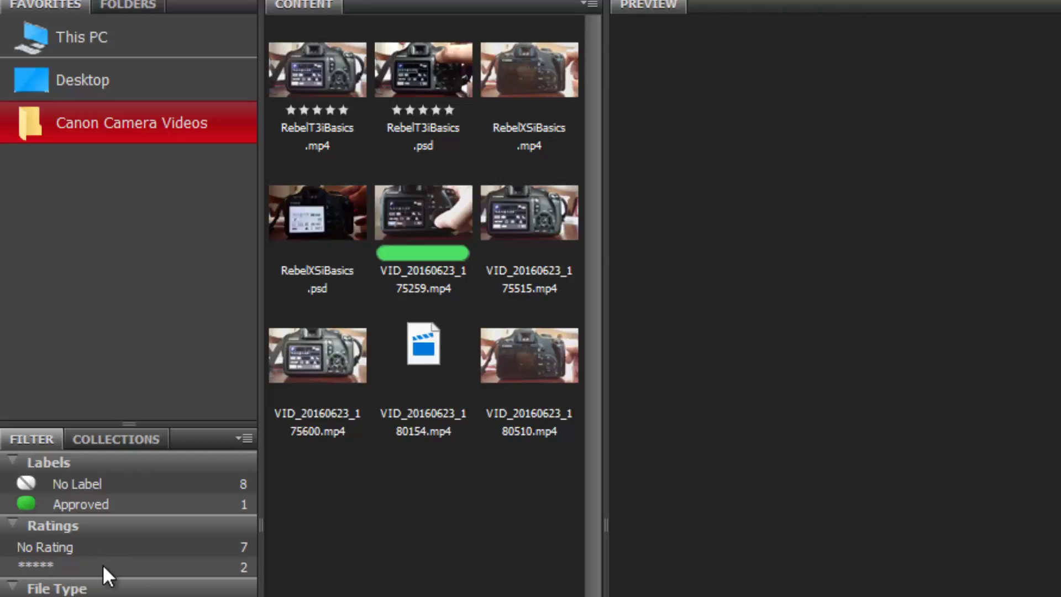